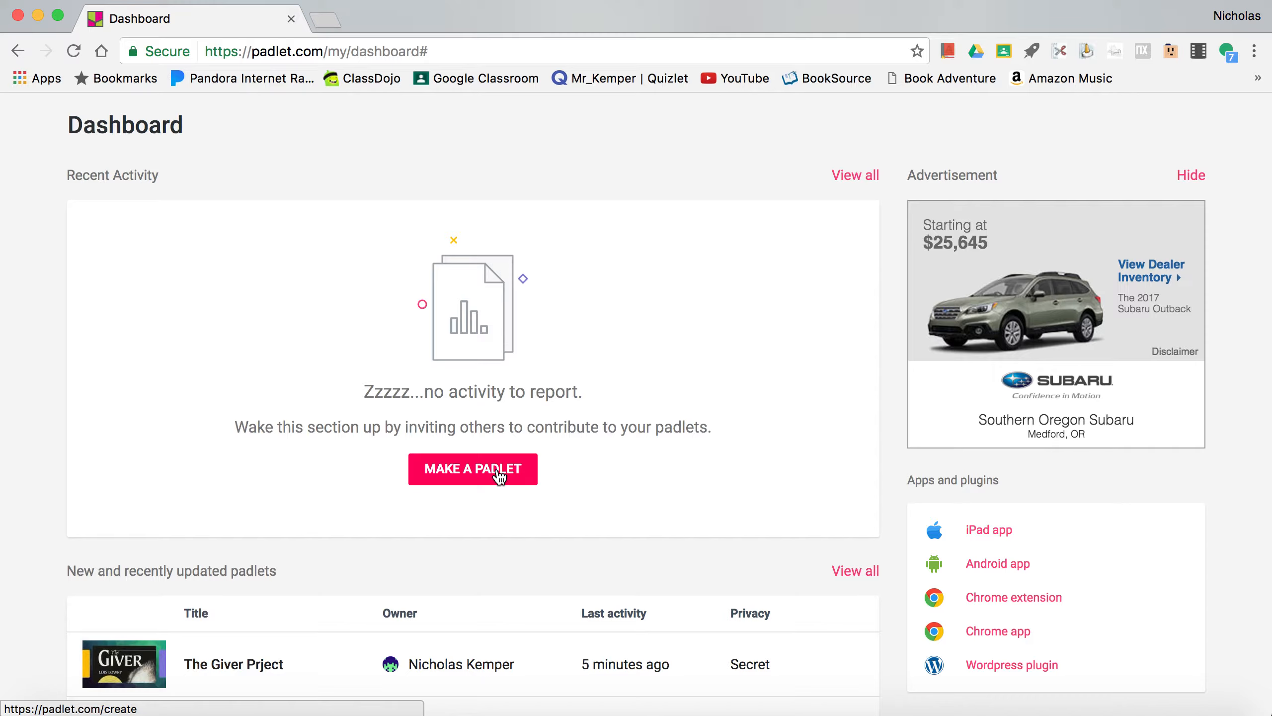
- Create a new padlet and set its title to "The Giver"
{"action": "left_click", "coordinate": [498, 475]}
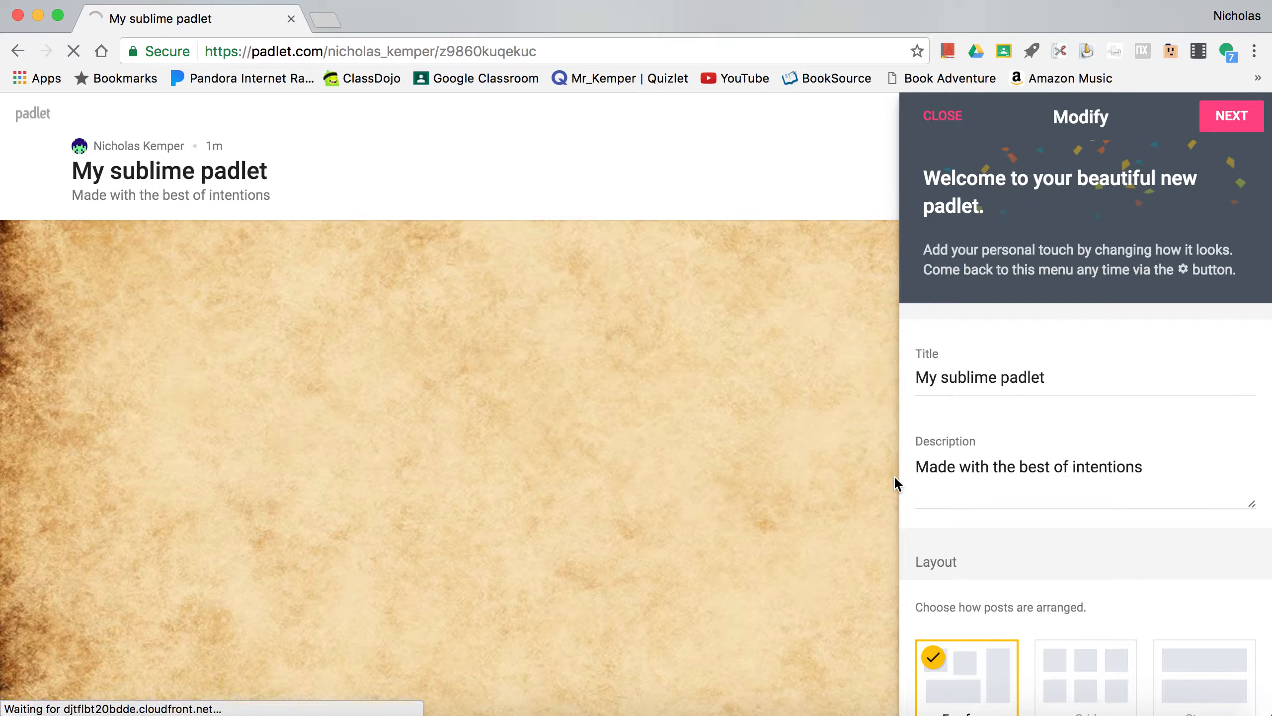
{"action": "left_click", "coordinate": [1098, 378]}
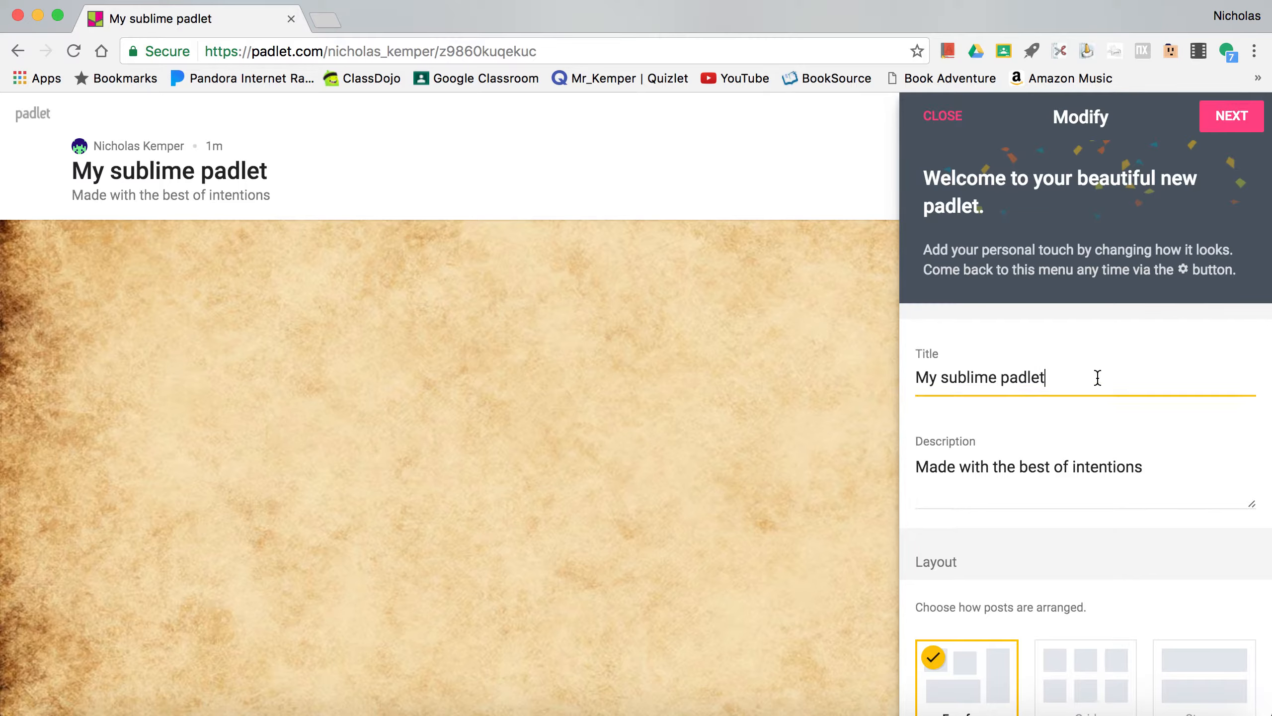
{"action": "key", "text": "super+a"}
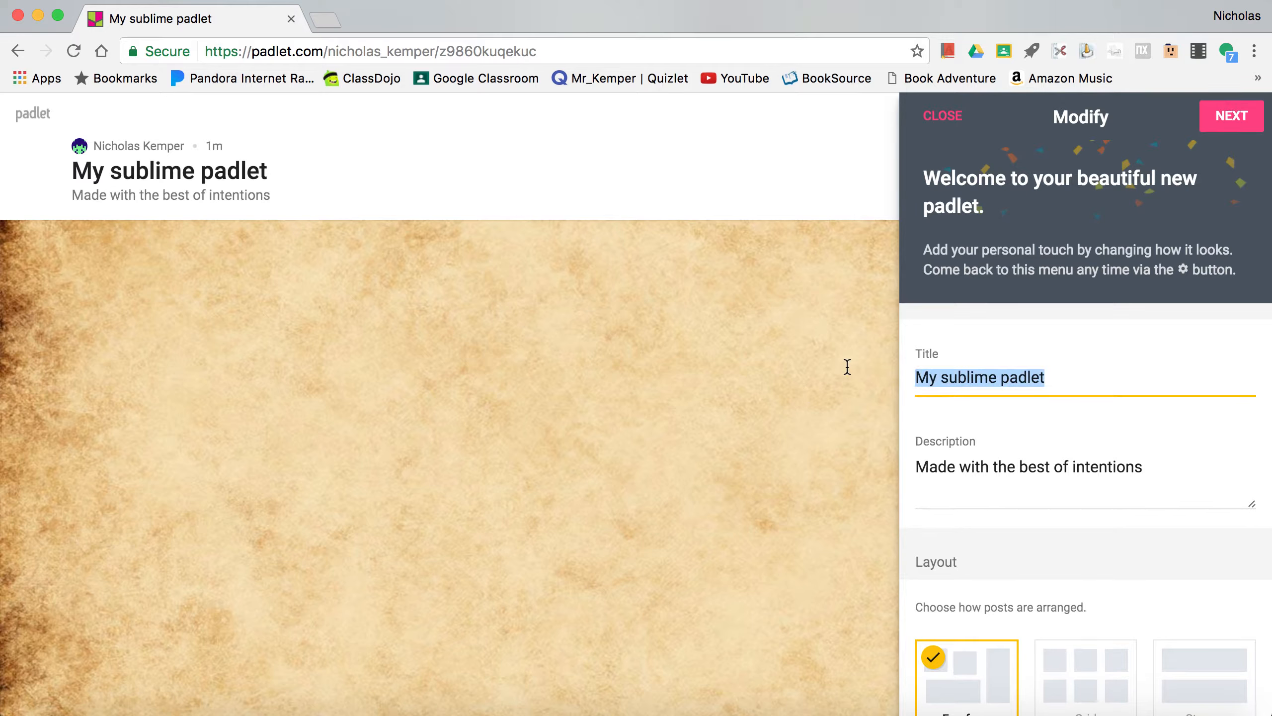
{"action": "type", "text": "The Giver"}
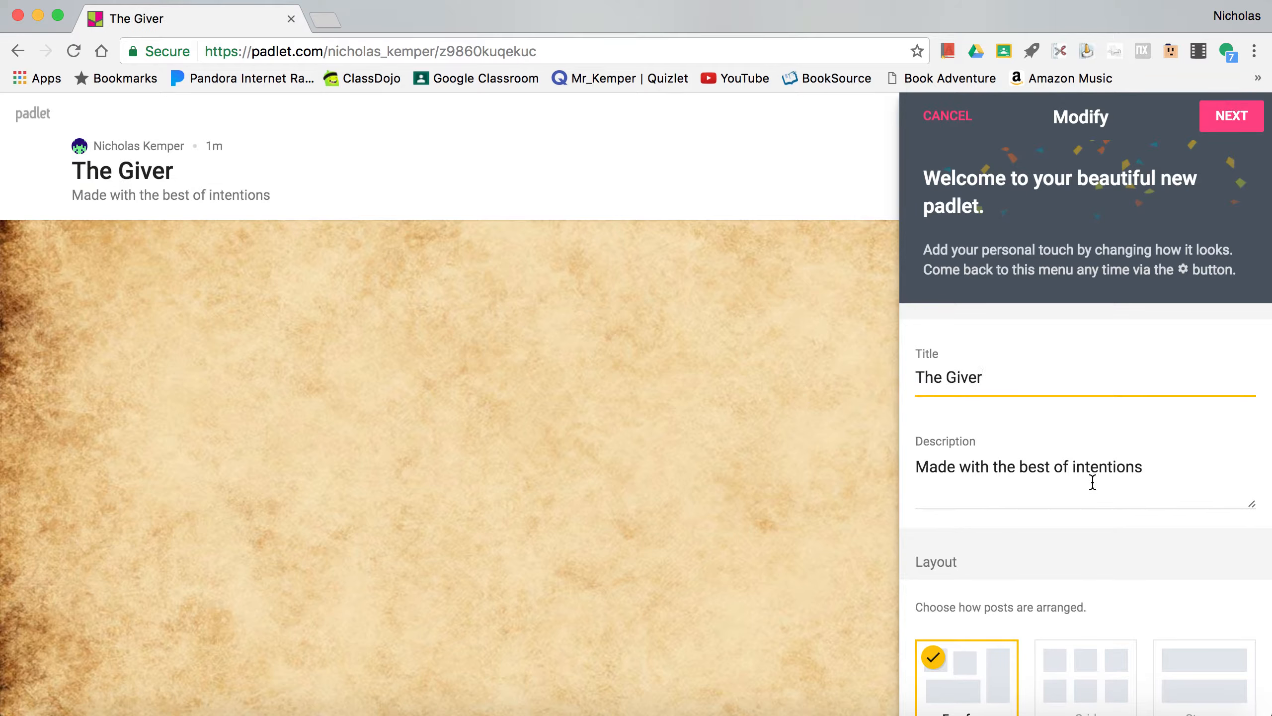
- Replace the padlet's description with two lines, each reading "First Name, Last Name"
{"action": "left_click_drag", "start_coordinate": [1152, 470], "coordinate": [892, 460]}
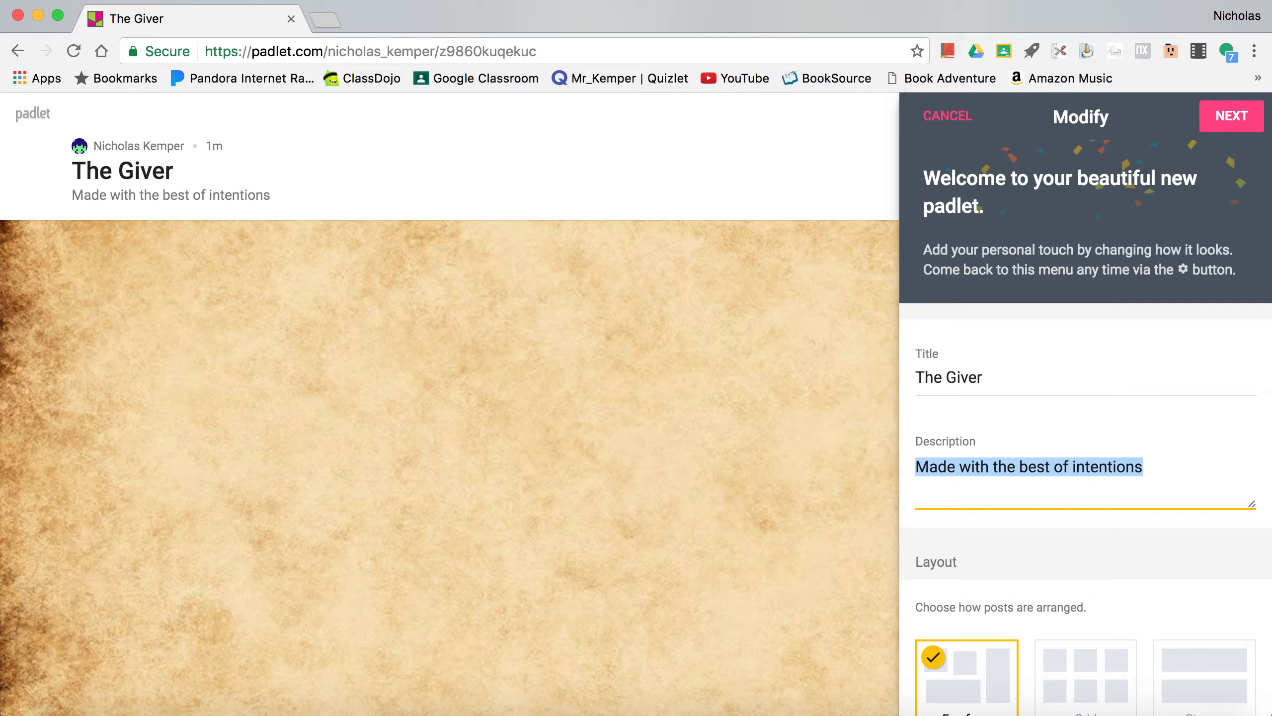
{"action": "type", "text": "First Name, "}
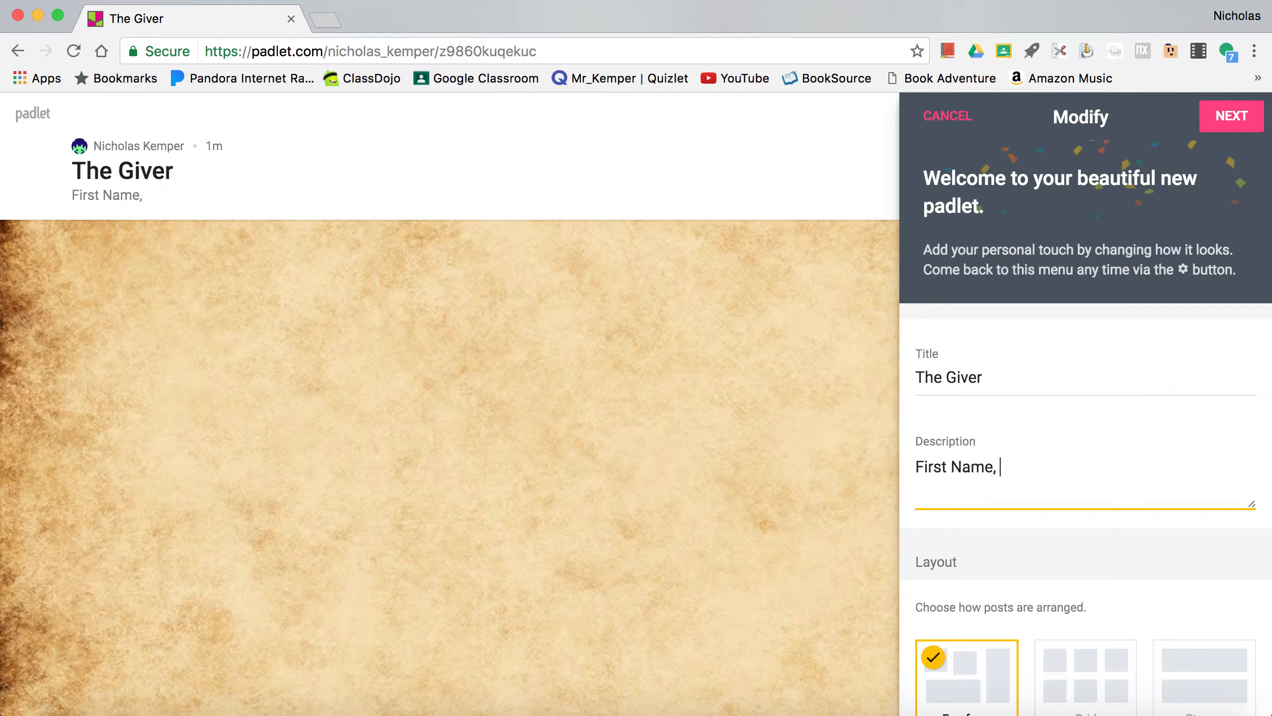
{"action": "type", "text": "Last Name"}
{"action": "key", "text": "Return"}
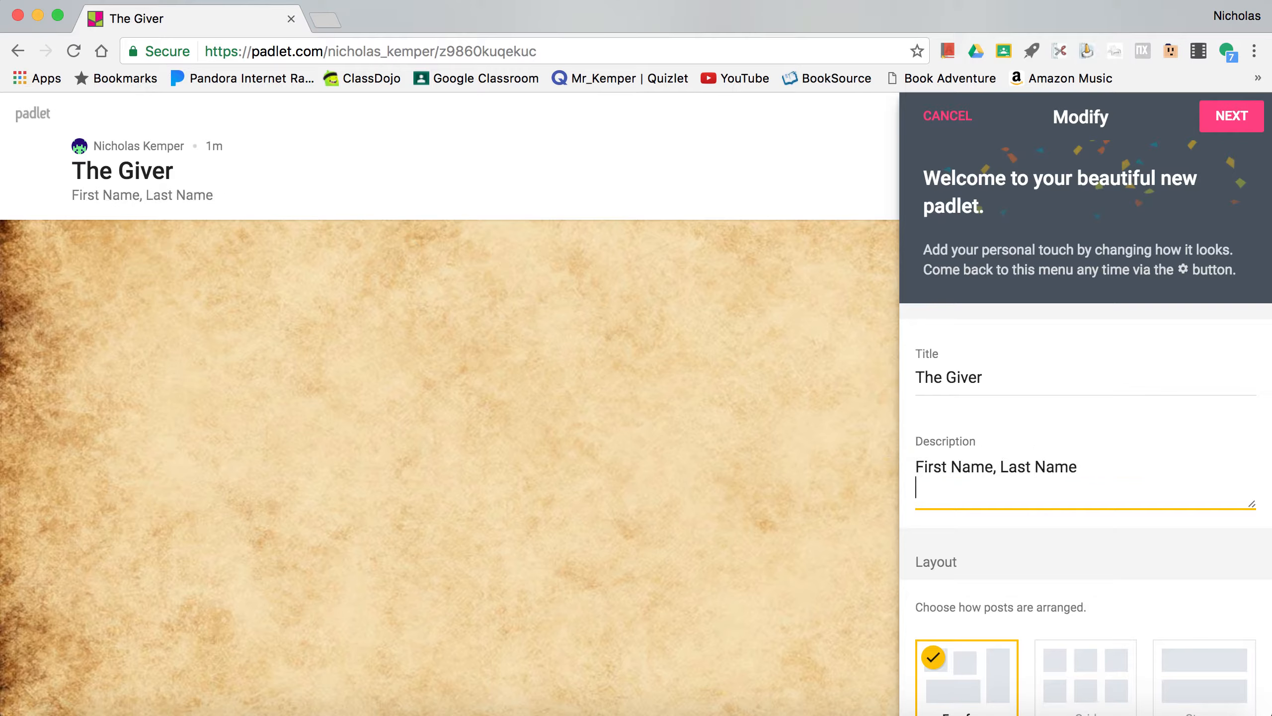
{"action": "type", "text": "First Name, Last NAme"}
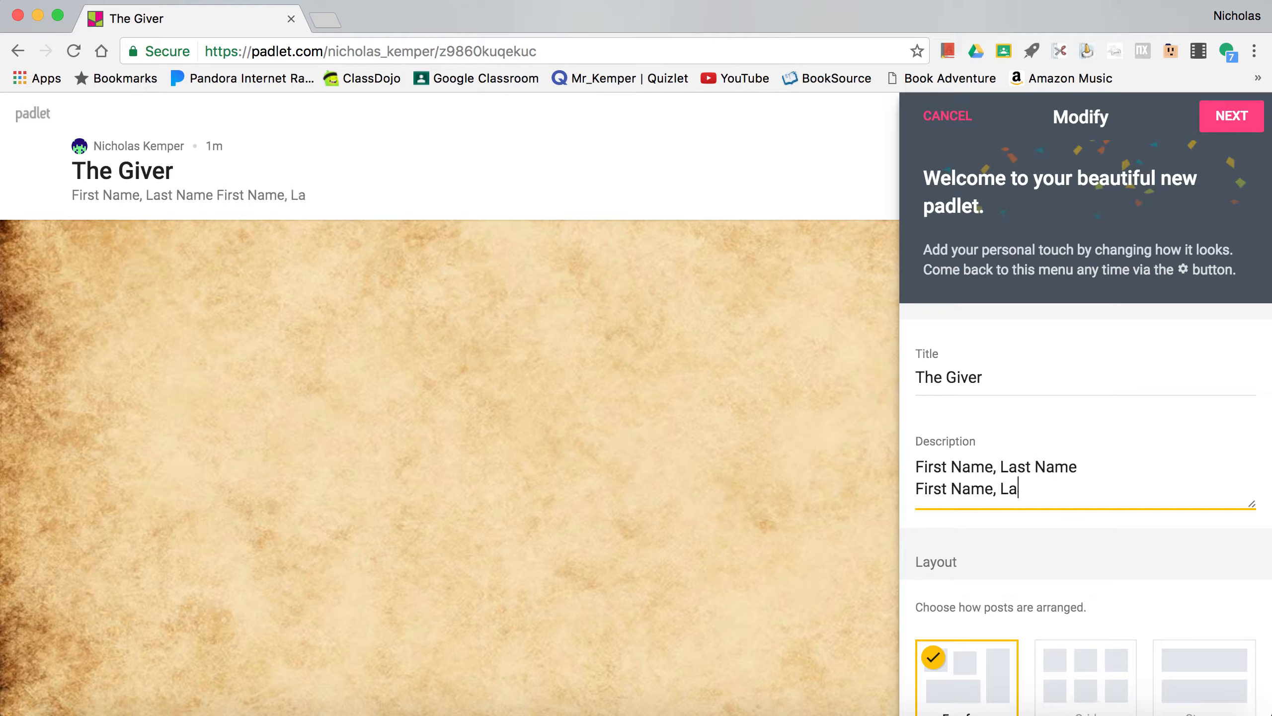
{"action": "key", "text": "BackSpace"}
{"action": "key", "text": "BackSpace"}
{"action": "key", "text": "BackSpace"}
{"action": "key", "text": "BackSpace"}
{"action": "type", "text": "Name"}
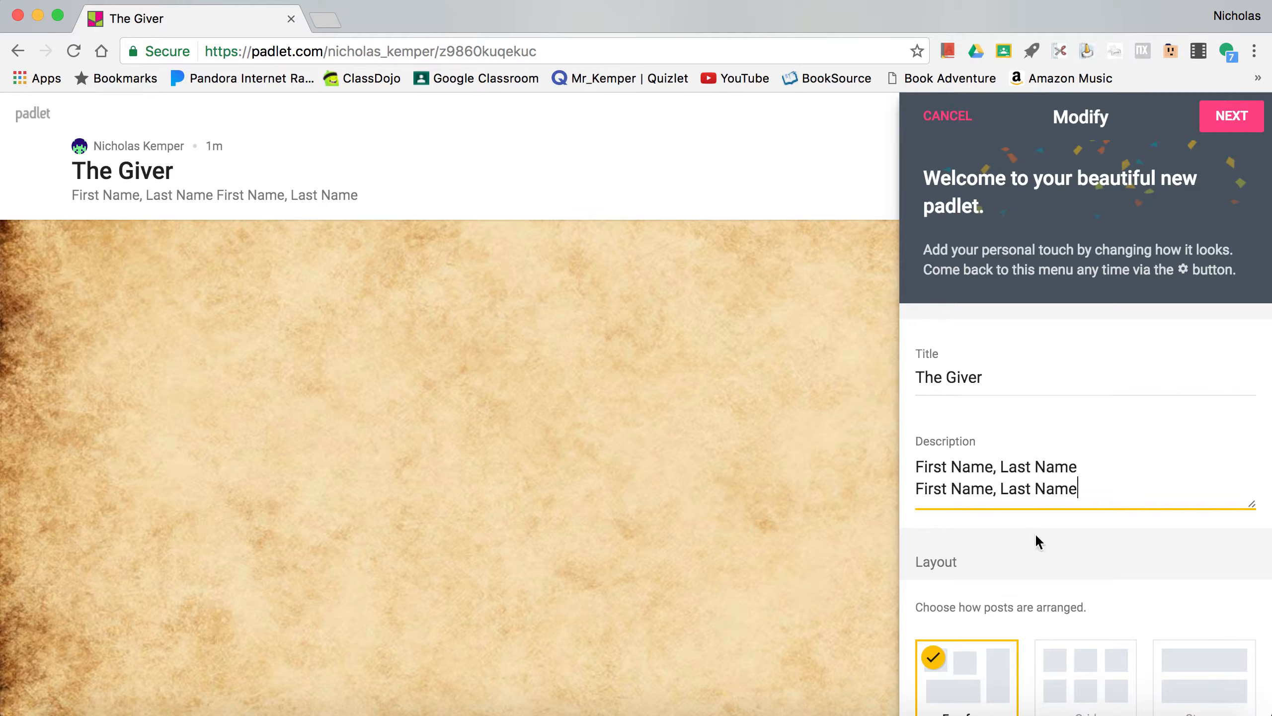
- Set the padlet's post layout to Stream
{"action": "scroll", "coordinate": [1034, 532], "scroll_direction": "down", "scroll_amount": 5}
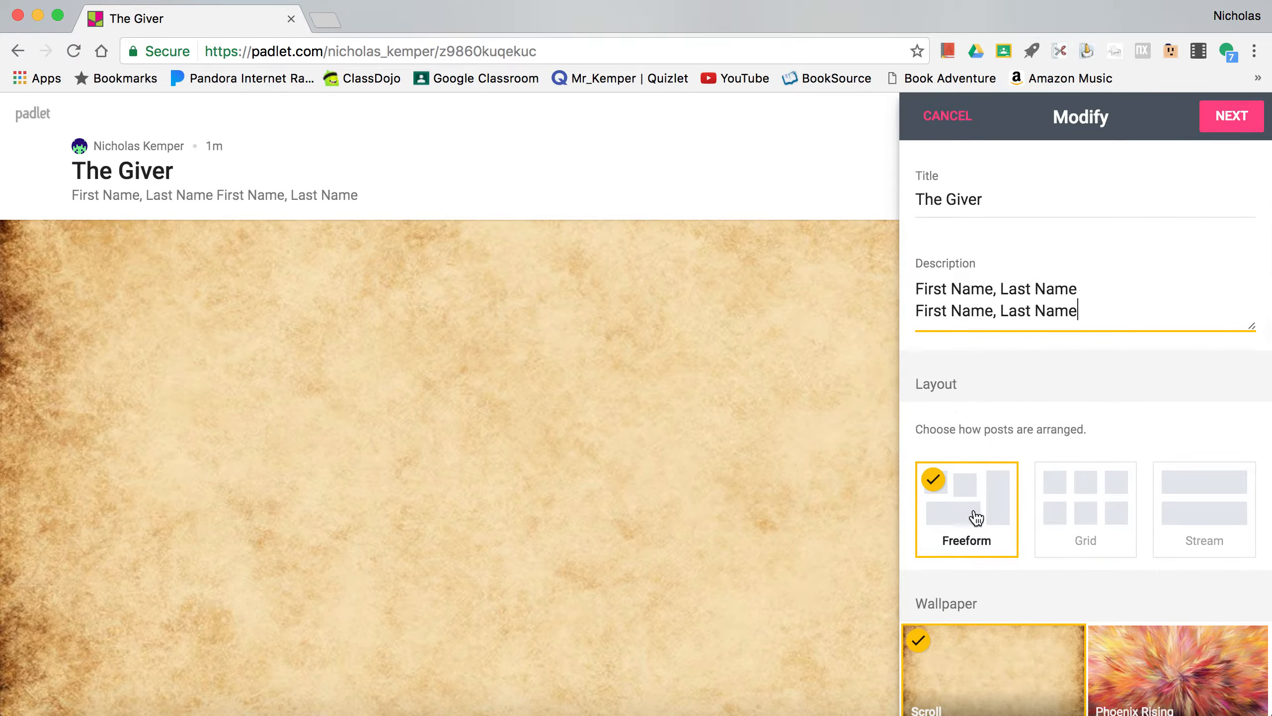
{"action": "left_click", "coordinate": [1203, 527]}
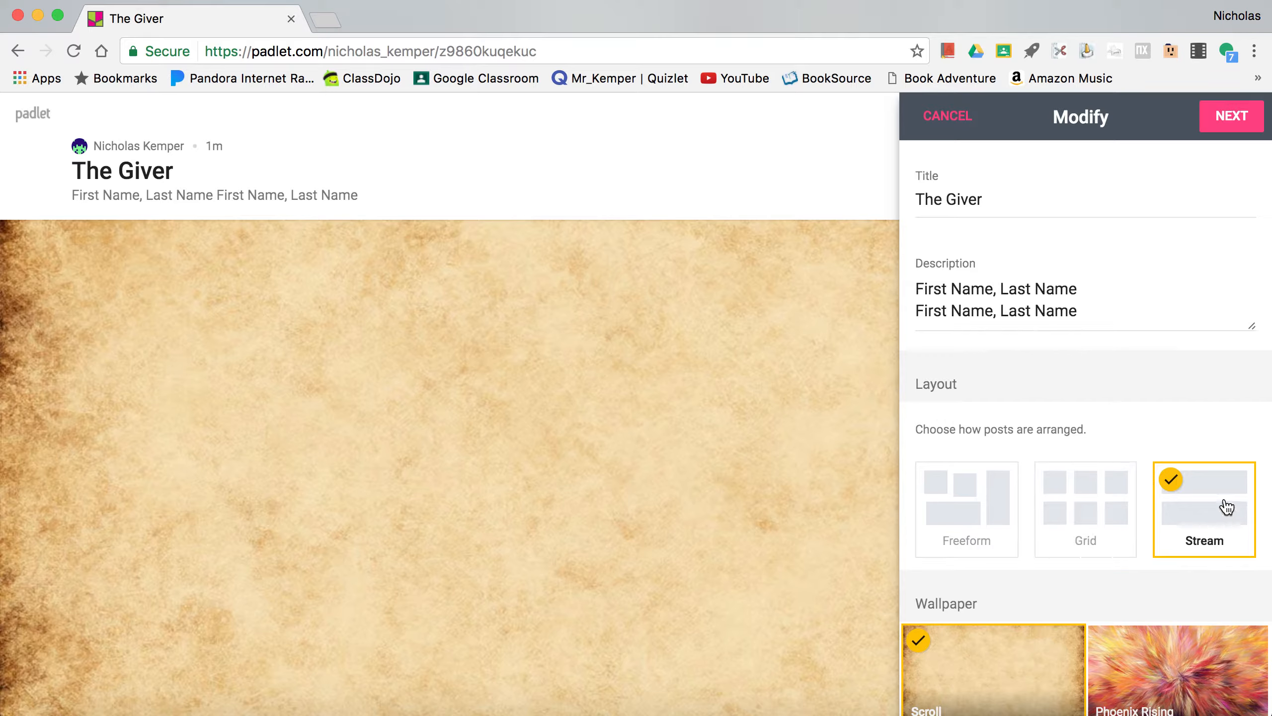
- Browse the full wallpaper gallery, apply the Geode wallpaper and return to the padlet's modify settings
{"action": "scroll", "coordinate": [1188, 547], "scroll_direction": "down", "scroll_amount": 6}
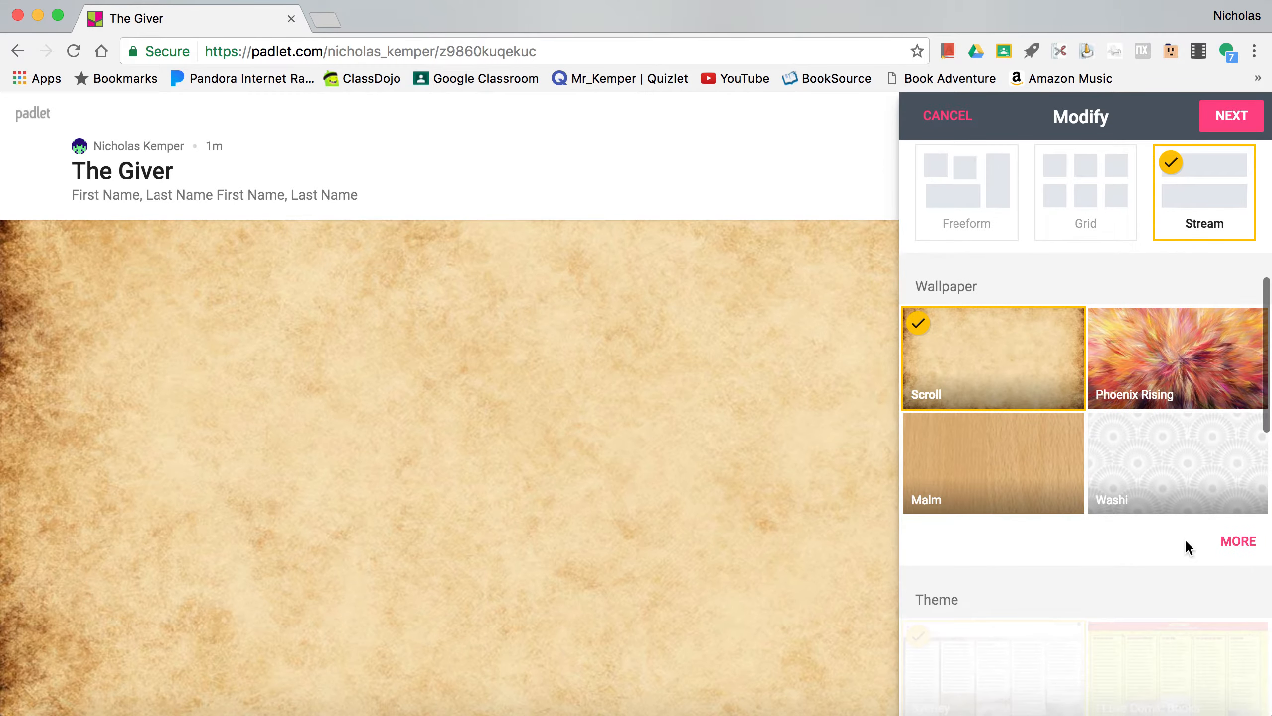
{"action": "left_click", "coordinate": [1248, 541]}
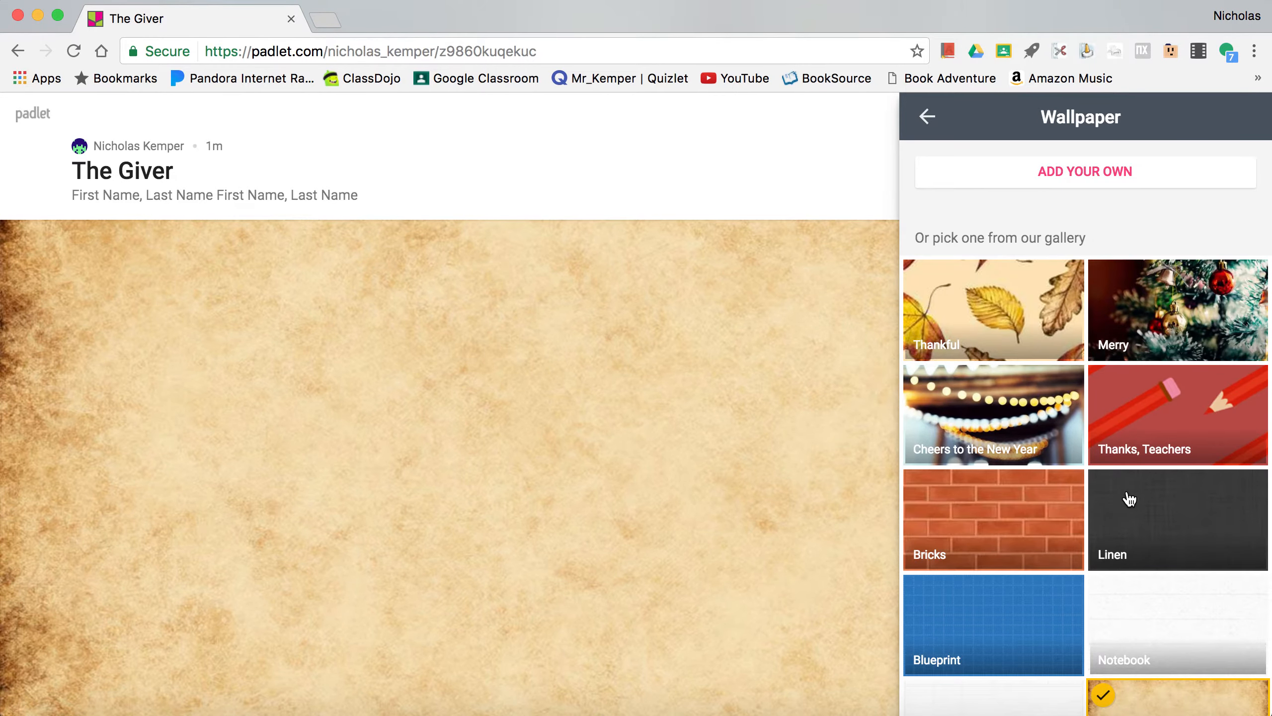
{"action": "scroll", "coordinate": [1130, 498], "scroll_direction": "down", "scroll_amount": 10}
{"action": "scroll", "coordinate": [1129, 498], "scroll_direction": "down", "scroll_amount": 20}
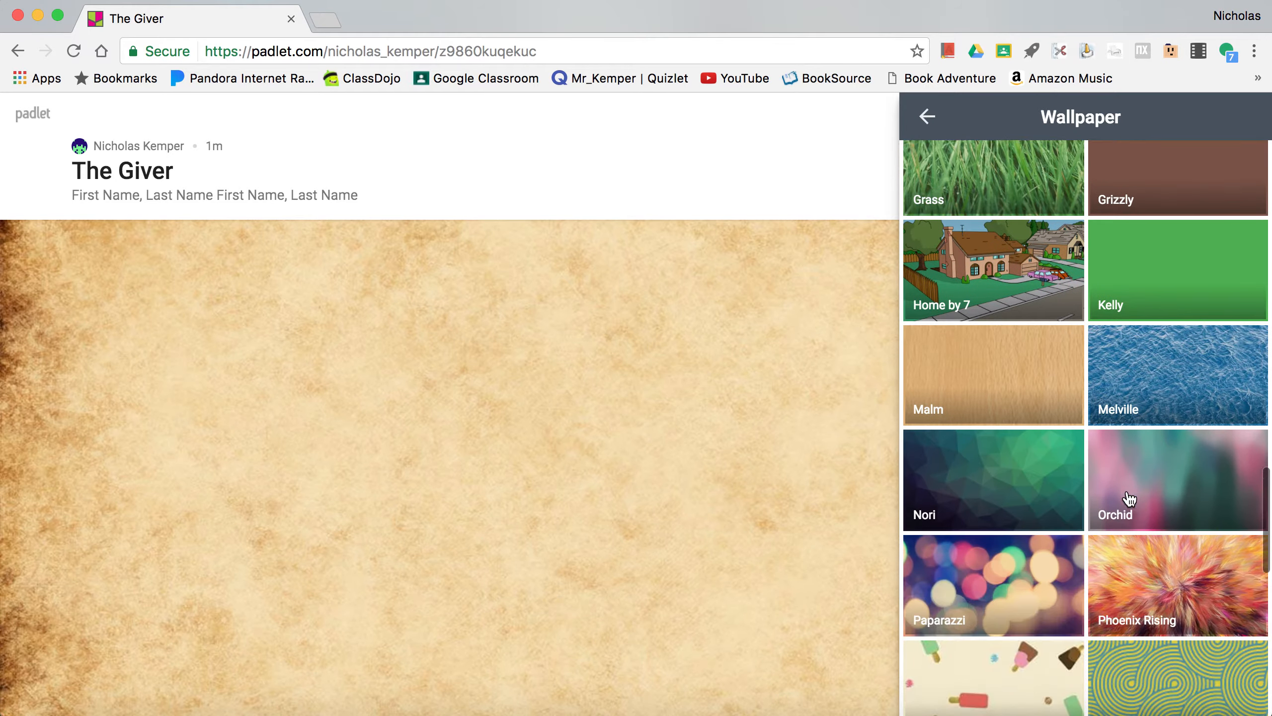
{"action": "scroll", "coordinate": [1130, 499], "scroll_direction": "down", "scroll_amount": 1}
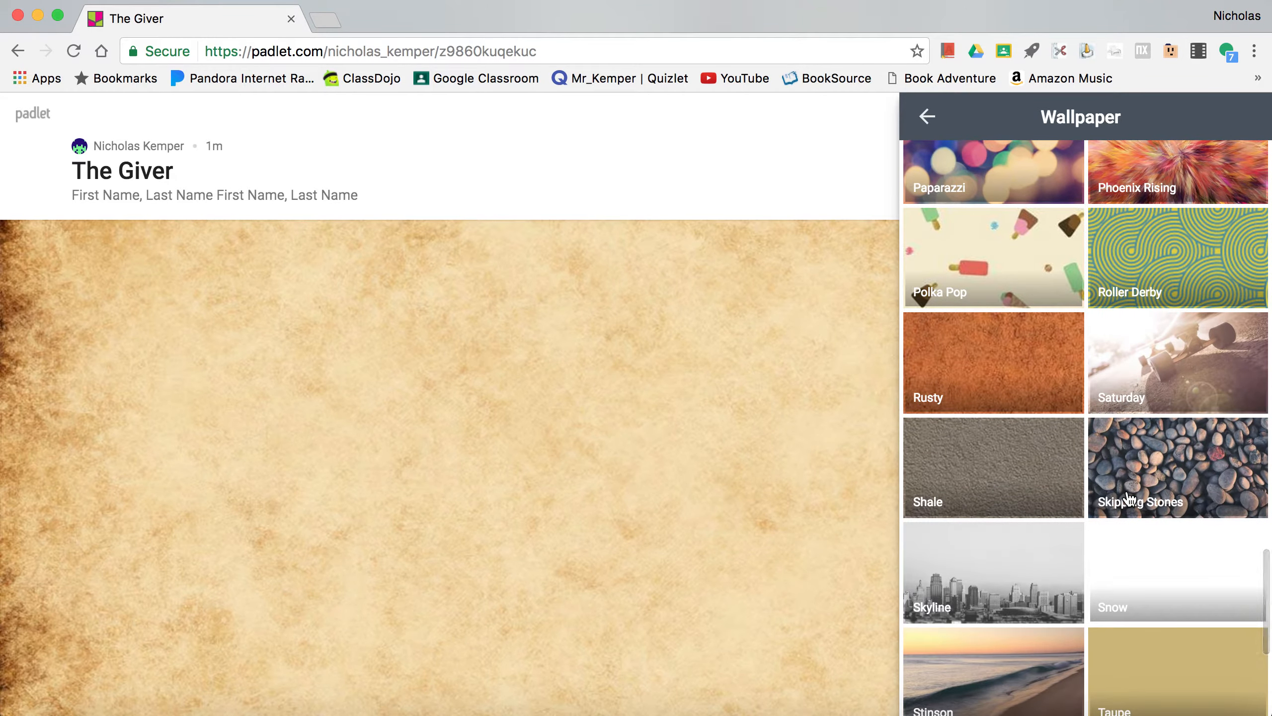
{"action": "scroll", "coordinate": [1128, 499], "scroll_direction": "down", "scroll_amount": 6}
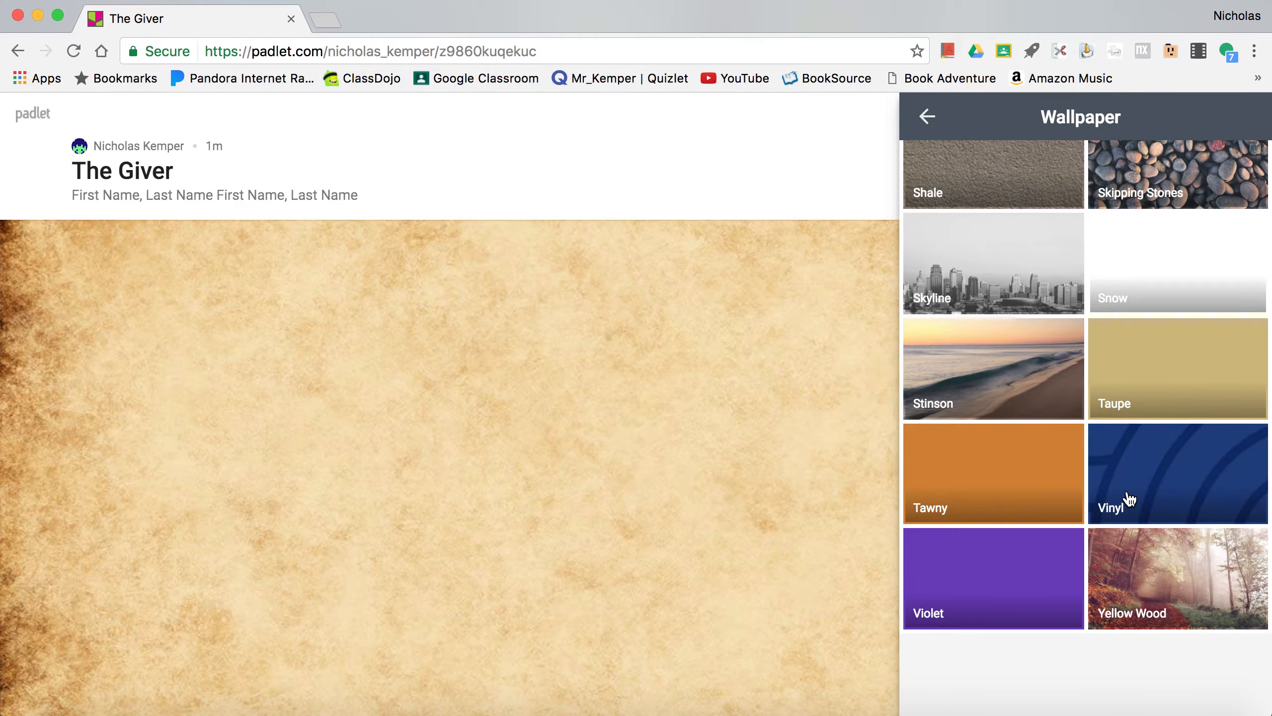
{"action": "scroll", "coordinate": [1130, 498], "scroll_direction": "up", "scroll_amount": 20}
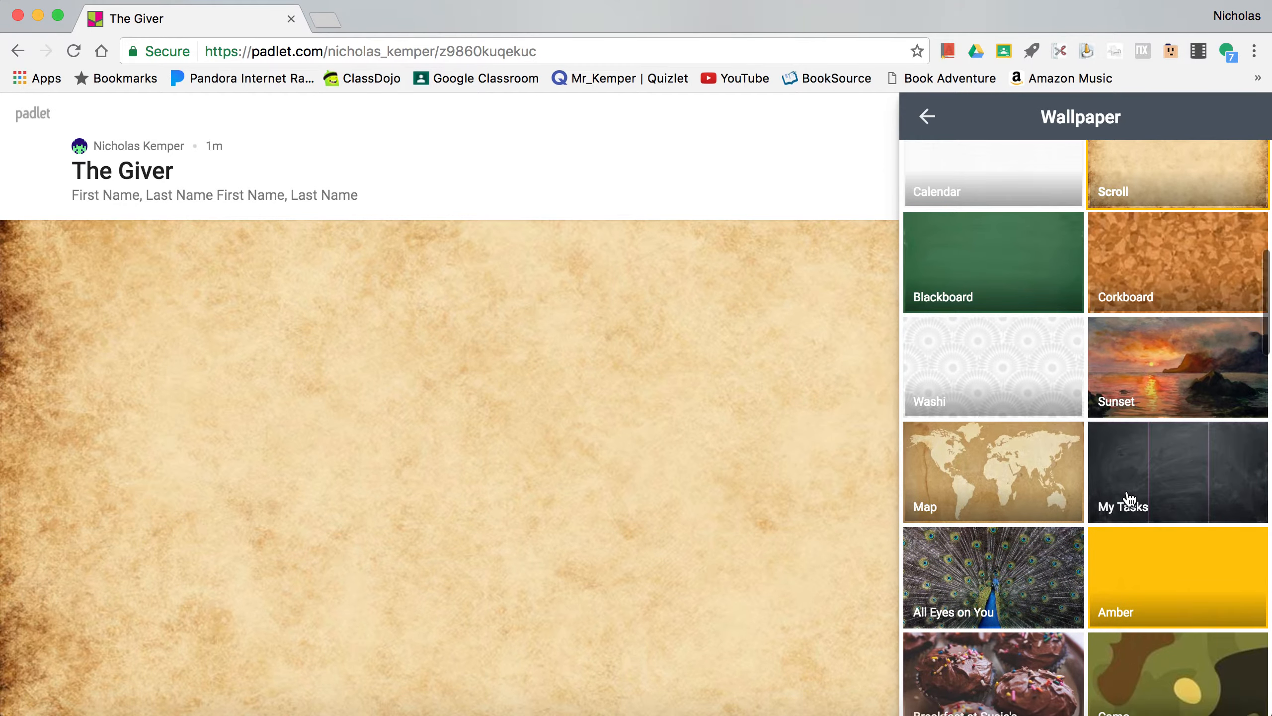
{"action": "scroll", "coordinate": [1129, 498], "scroll_direction": "down", "scroll_amount": 8}
{"action": "scroll", "coordinate": [1130, 499], "scroll_direction": "down", "scroll_amount": 10}
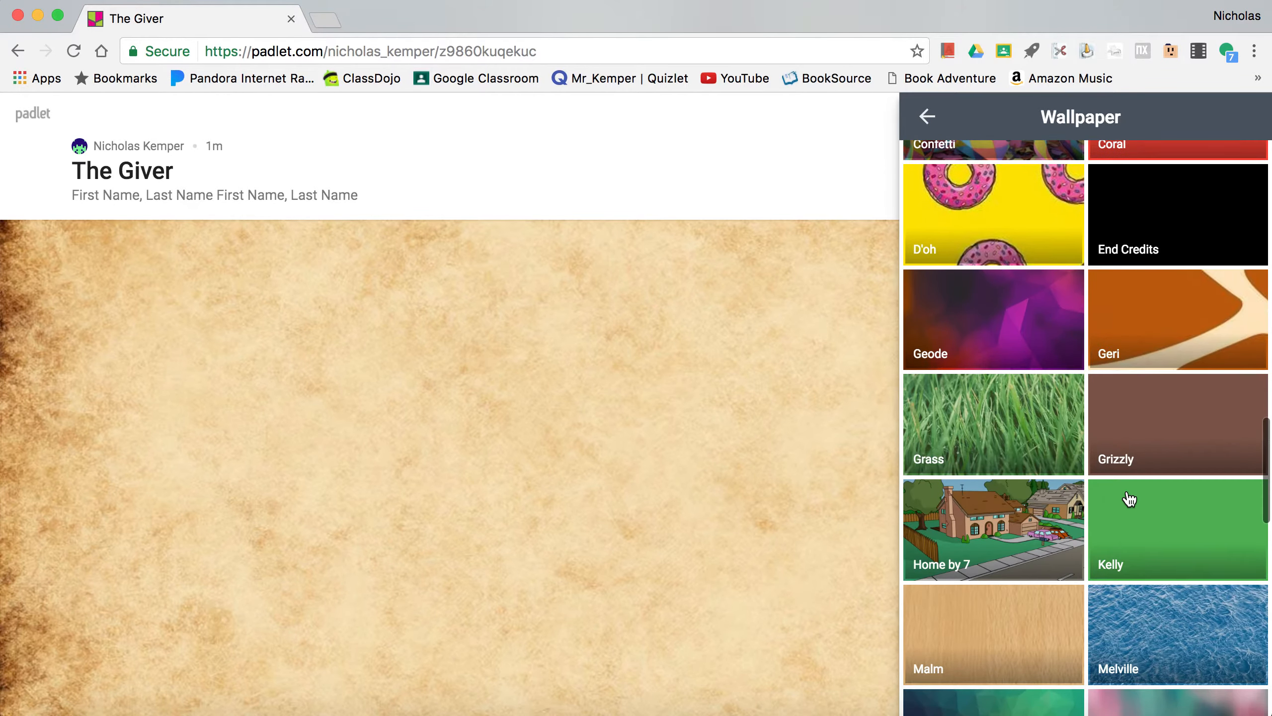
{"action": "left_click", "coordinate": [1005, 219]}
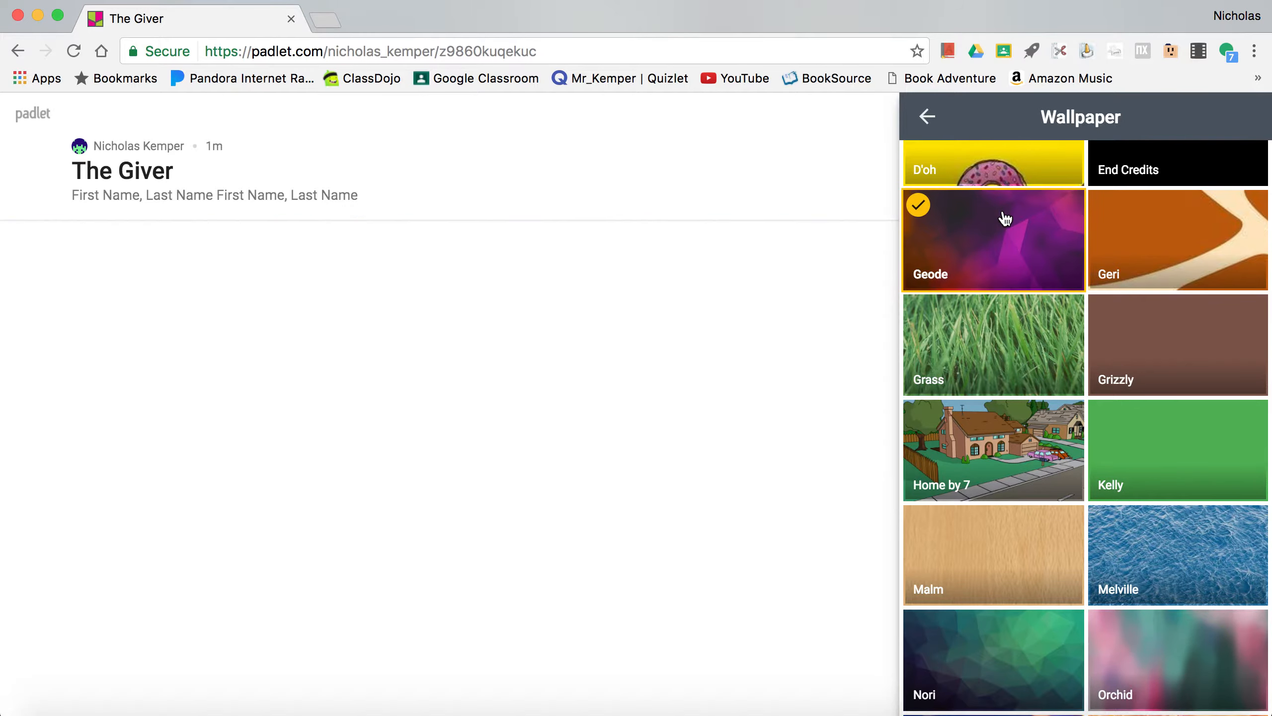
{"action": "left_click", "coordinate": [929, 117]}
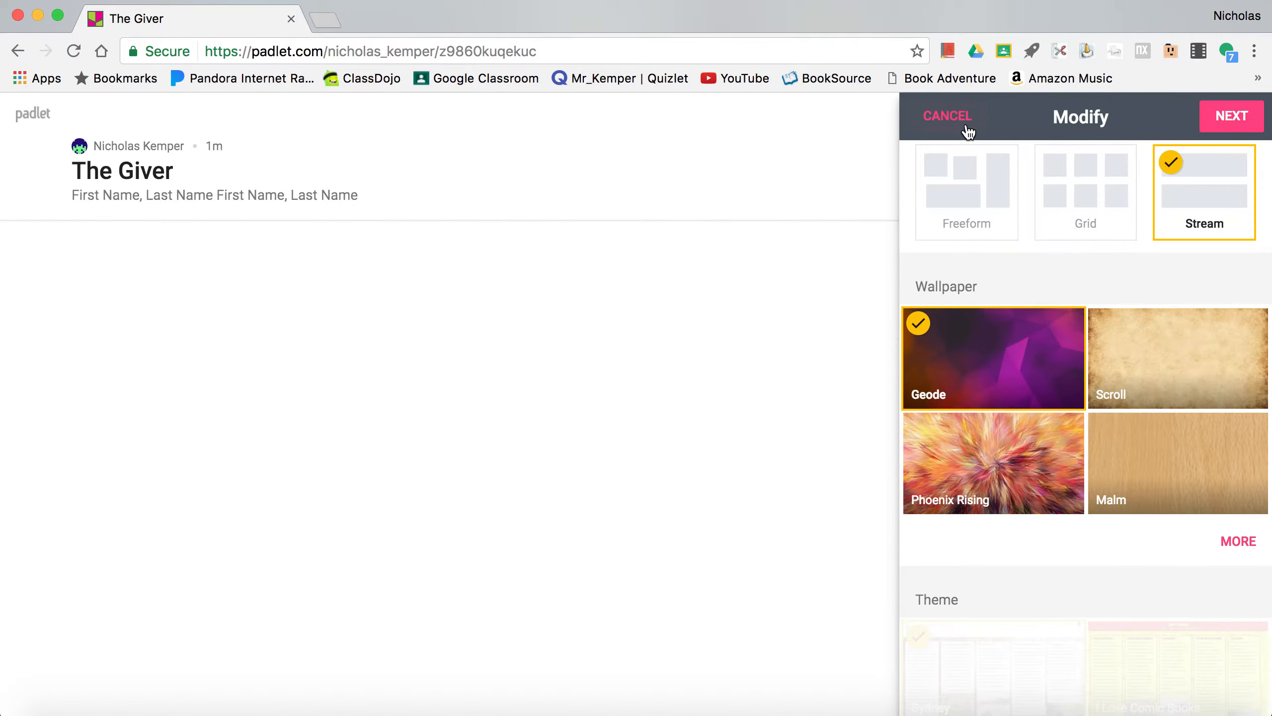
- Review the remaining appearance settings and continue to the People & Privacy settings
{"action": "scroll", "coordinate": [1109, 474], "scroll_direction": "down", "scroll_amount": 3}
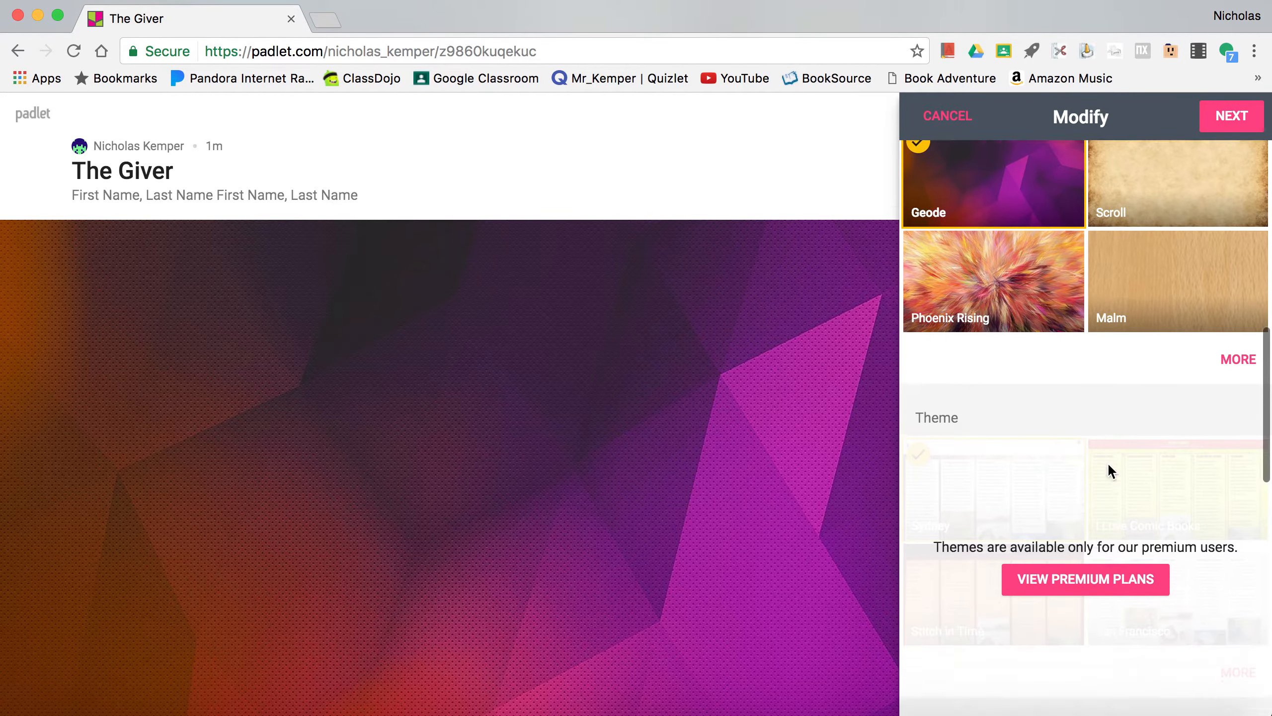
{"action": "scroll", "coordinate": [1108, 468], "scroll_direction": "up", "scroll_amount": 8}
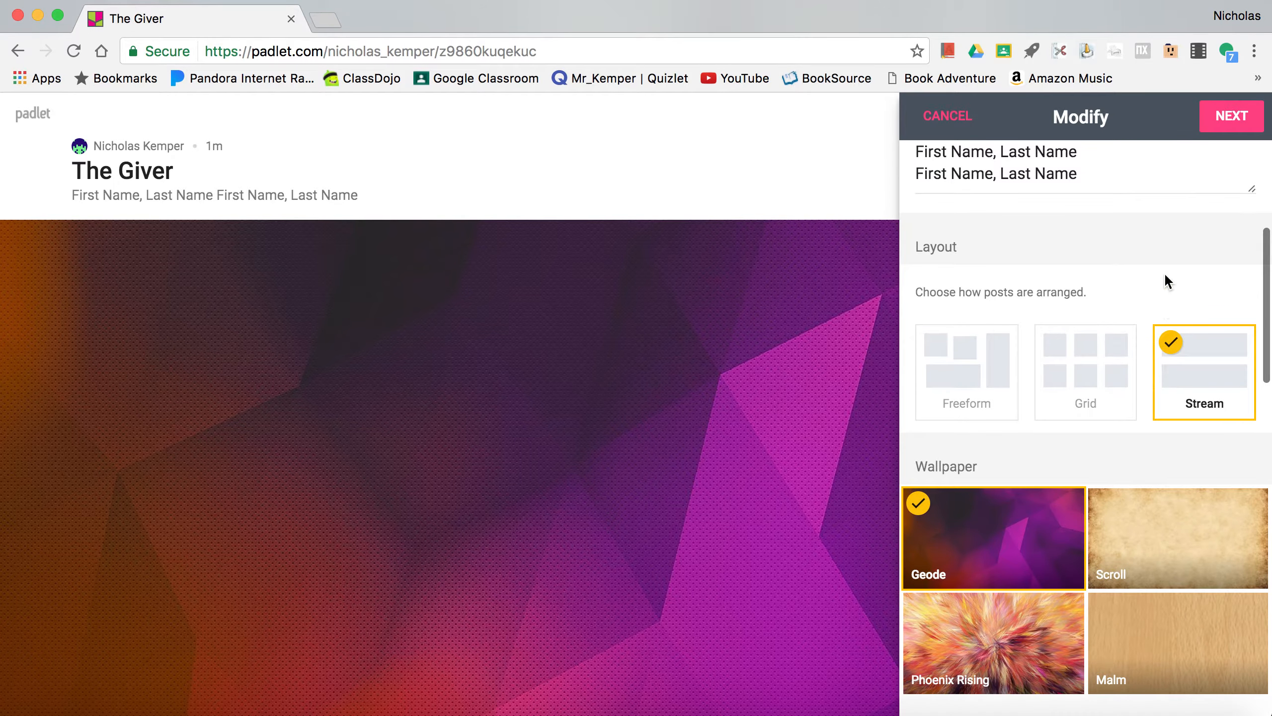
{"action": "left_click", "coordinate": [1231, 120]}
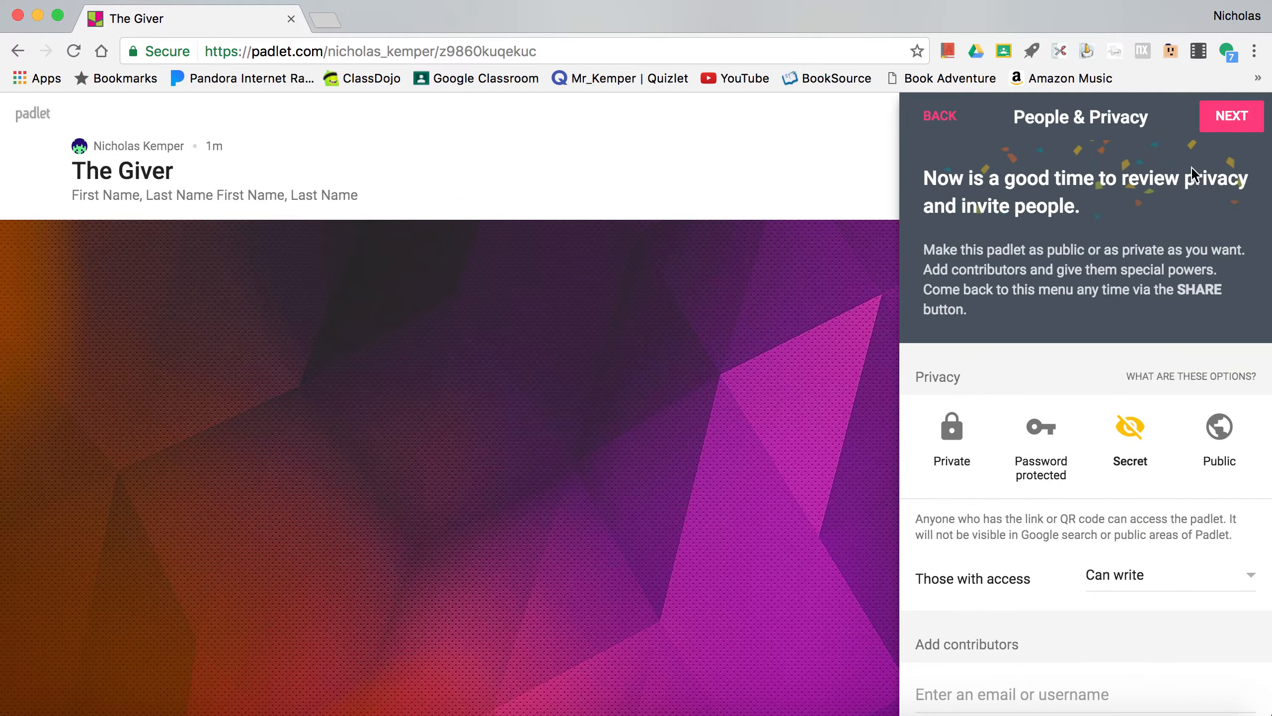
- Review the privacy options and set the permission for those with access to Can moderate
{"action": "scroll", "coordinate": [1077, 406], "scroll_direction": "down", "scroll_amount": 2}
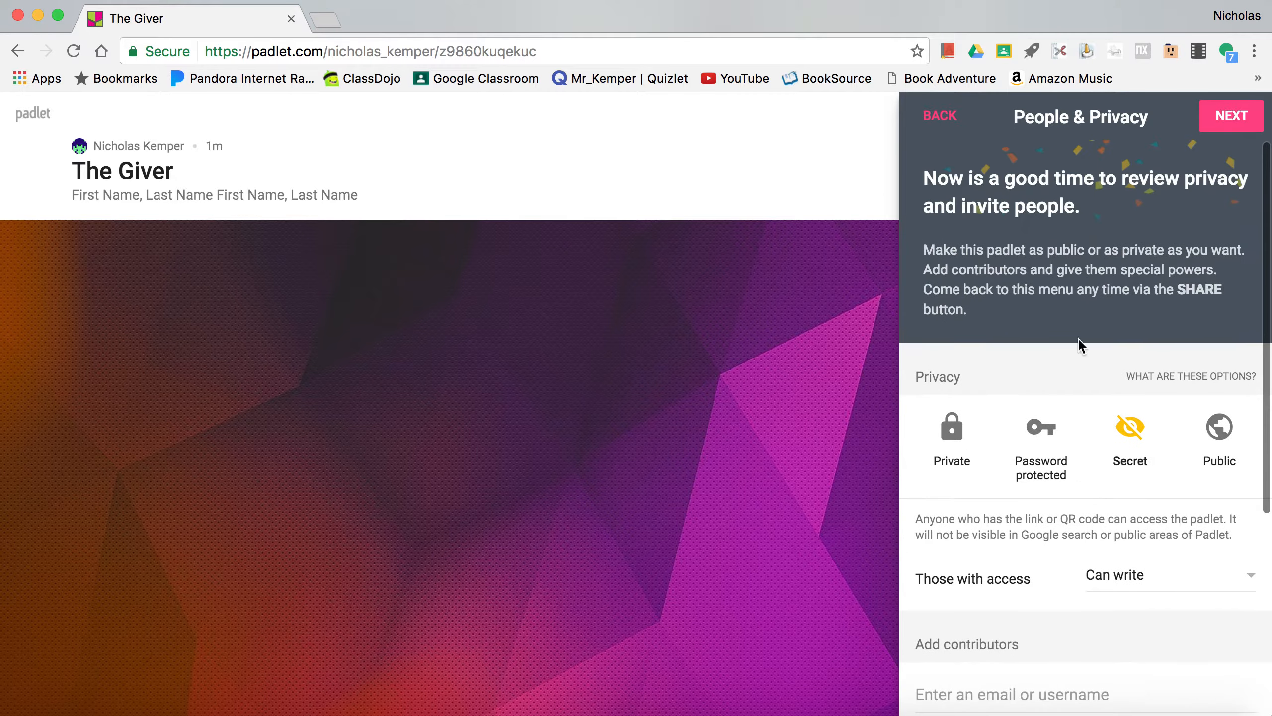
{"action": "scroll", "coordinate": [1116, 313], "scroll_direction": "down", "scroll_amount": 5}
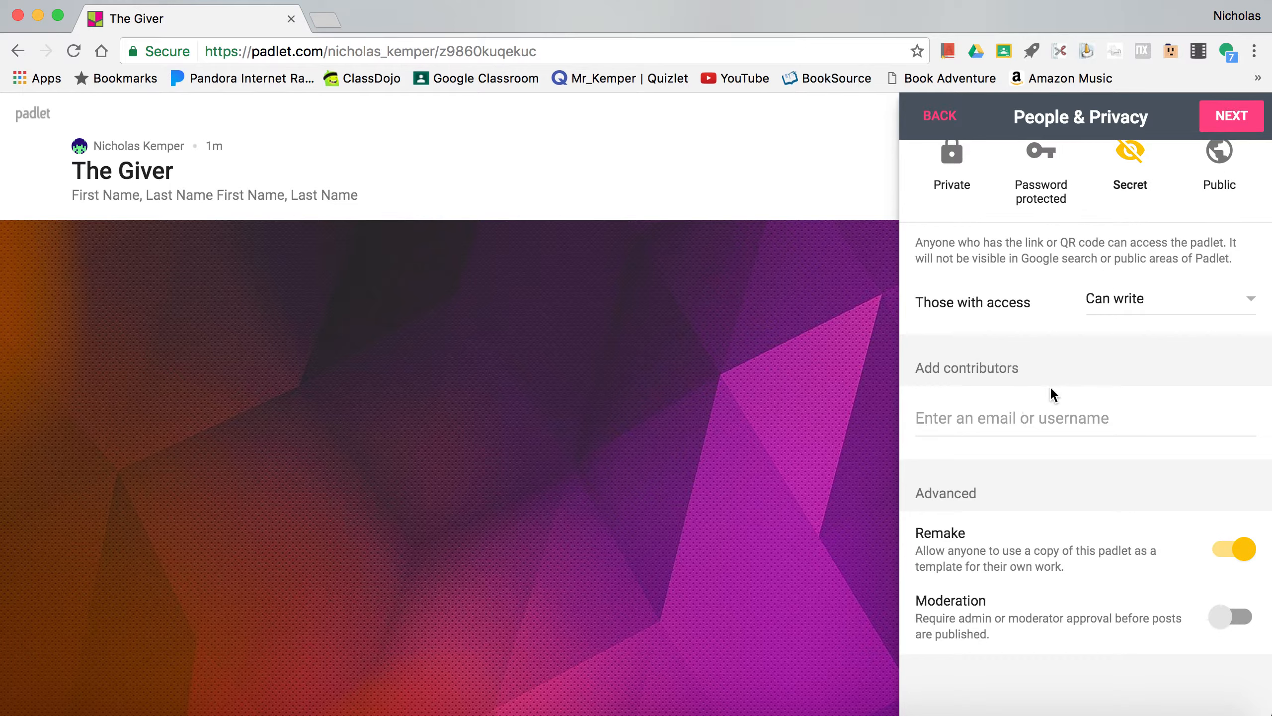
{"action": "scroll", "coordinate": [1054, 385], "scroll_direction": "up", "scroll_amount": 2}
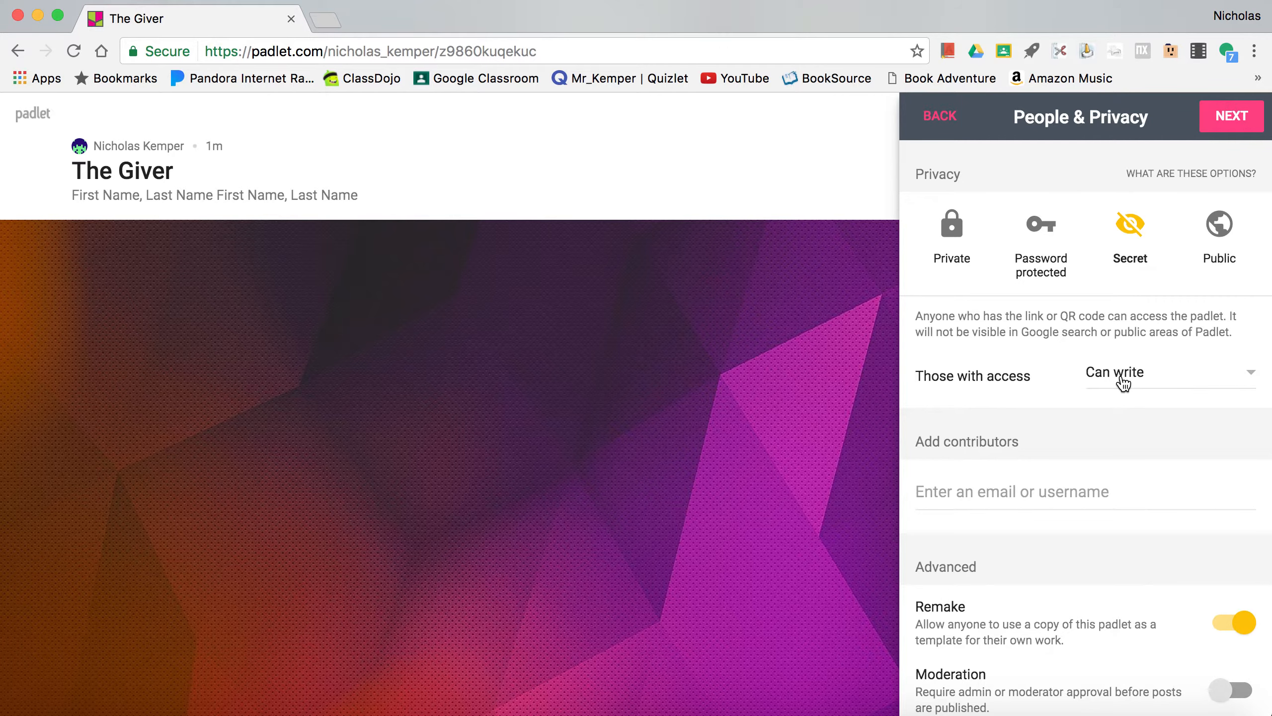
{"action": "left_click", "coordinate": [1121, 377]}
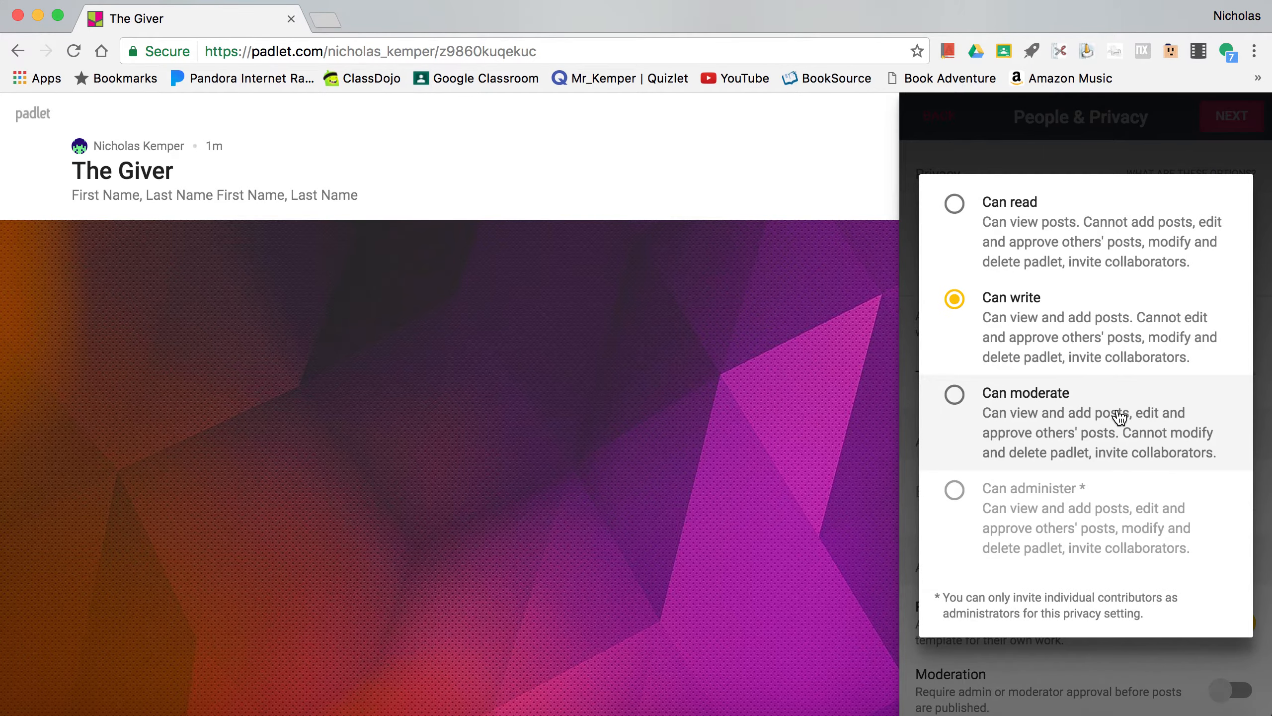
{"action": "left_click", "coordinate": [1120, 416]}
{"action": "left_click", "coordinate": [1141, 377]}
{"action": "left_click", "coordinate": [1120, 321]}
{"action": "left_click", "coordinate": [1129, 379]}
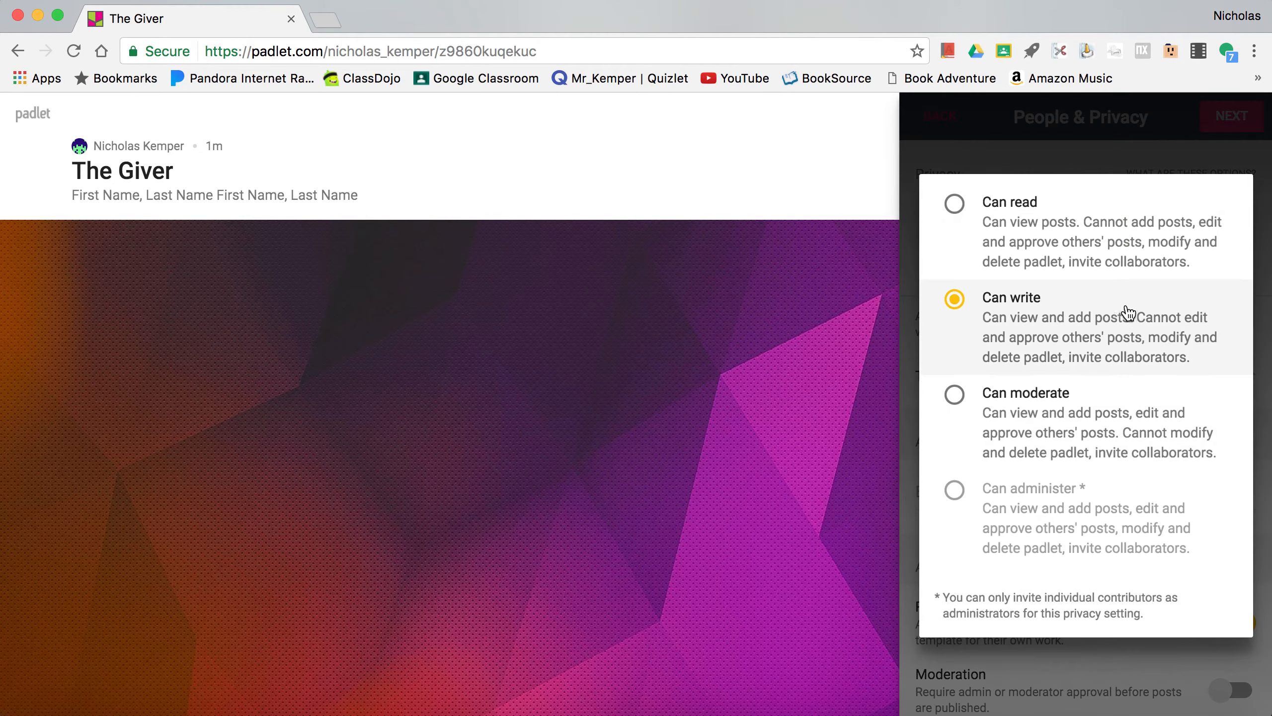
{"action": "left_click", "coordinate": [1020, 413]}
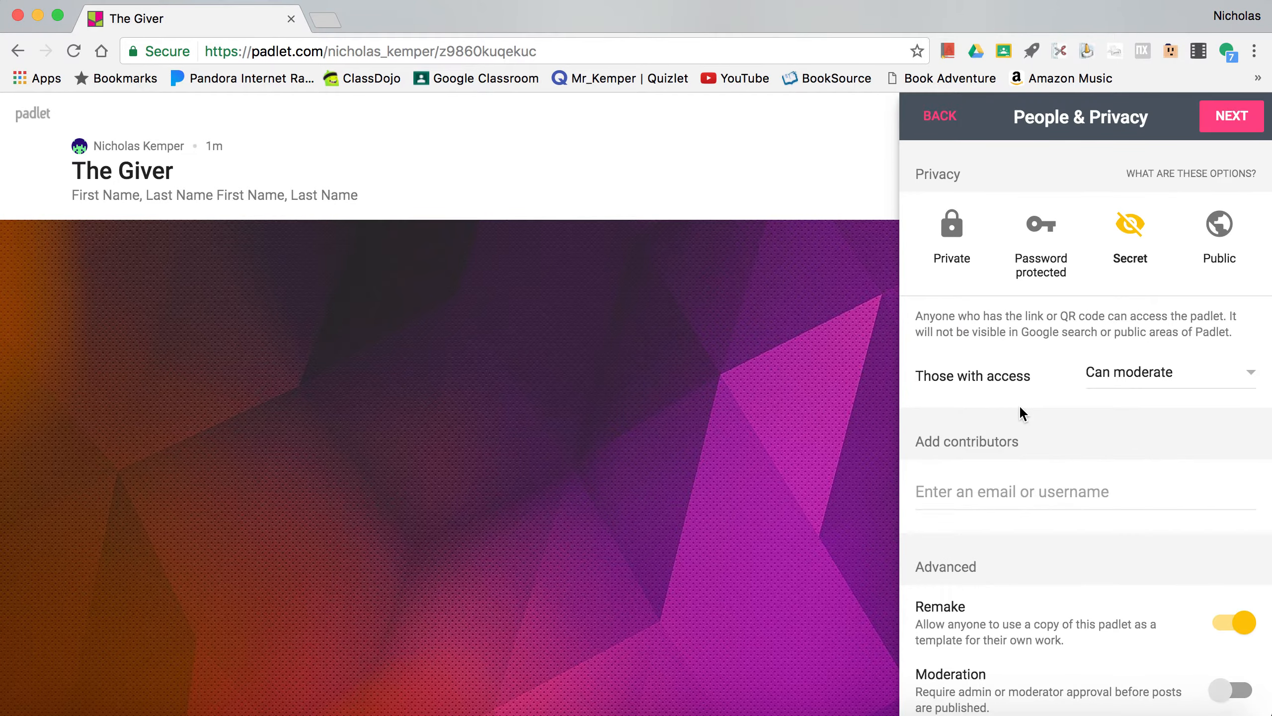
{"action": "left_click", "coordinate": [983, 485]}
{"action": "type", "text": "first"}
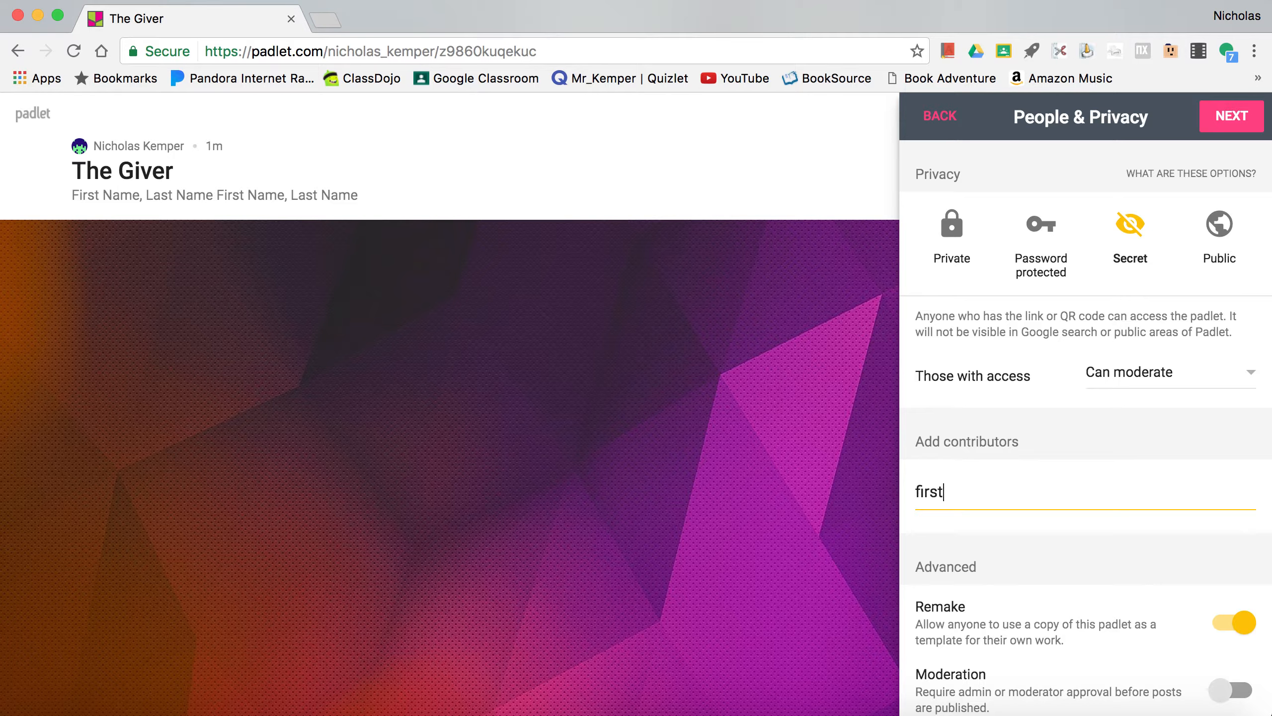
{"action": "type", "text": "_last"}
{"action": "key", "text": "BackSpace"}
{"action": "key", "text": "BackSpace"}
{"action": "key", "text": "BackSpace"}
{"action": "key", "text": "BackSpace"}
{"action": "key", "text": "BackSpace"}
{"action": "key", "text": "BackSpace"}
{"action": "key", "text": "BackSpace"}
{"action": "key", "text": "BackSpace"}
{"action": "key", "text": "BackSpace"}
{"action": "key", "text": "BackSpace"}
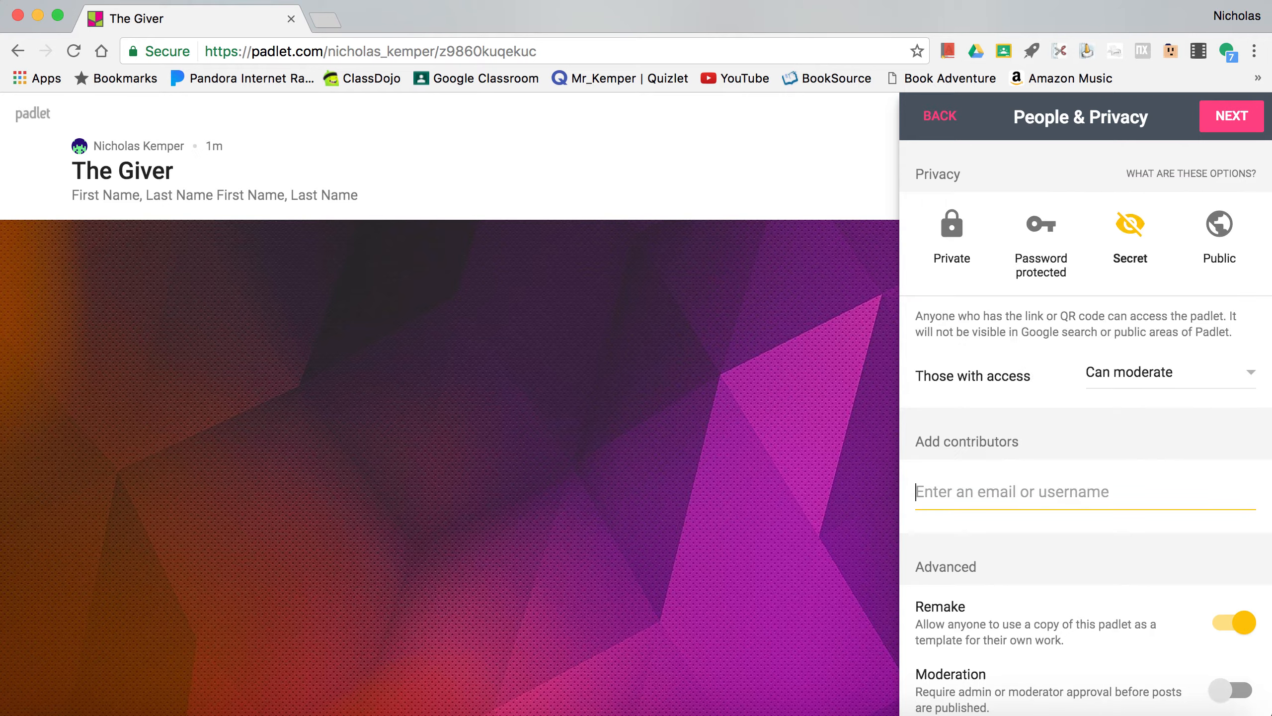
{"action": "type", "text": "_"}
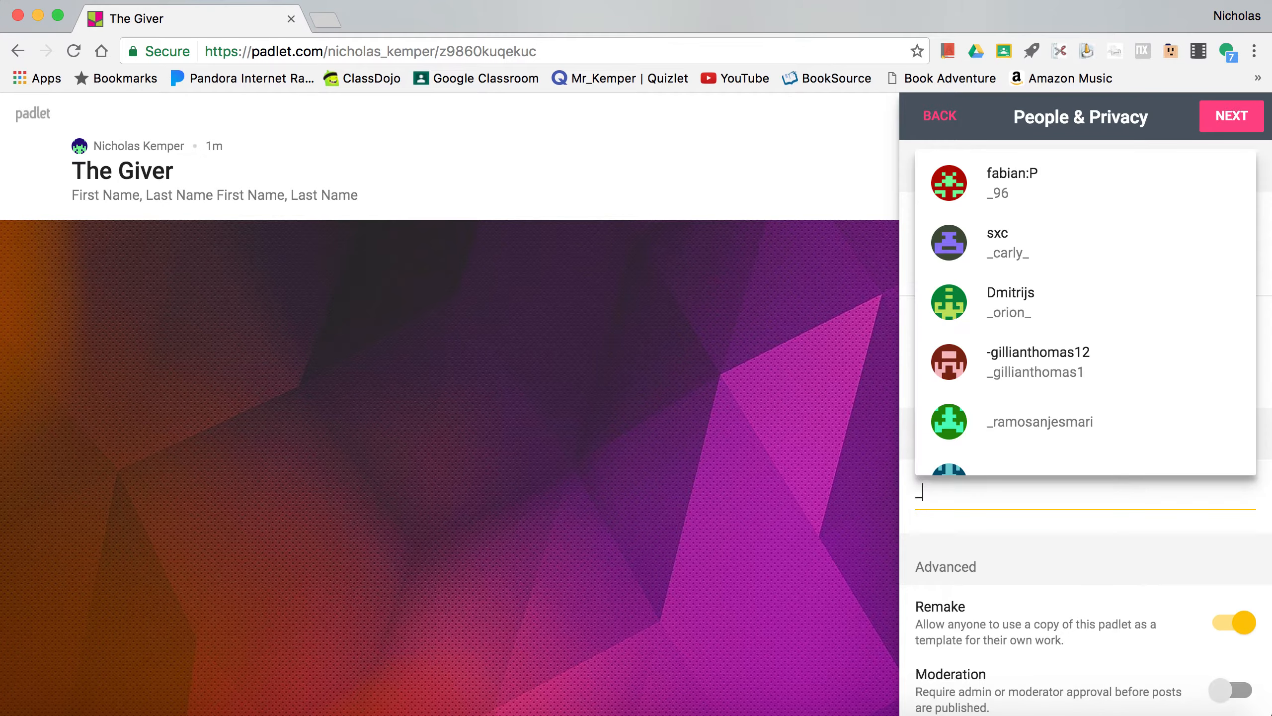
{"action": "key", "text": "BackSpace"}
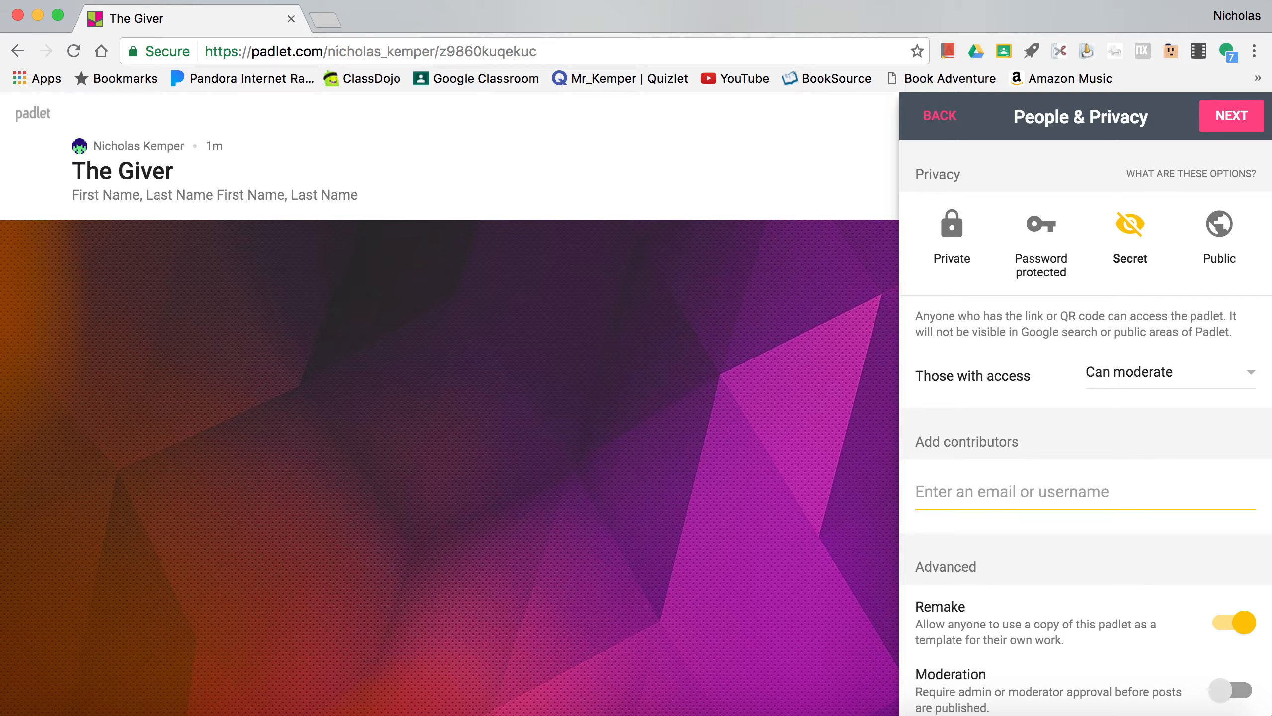
{"action": "type", "text": "_"}
{"action": "key", "text": "BackSpace"}
{"action": "key", "text": "BackSpace"}
{"action": "type", "text": "_"}
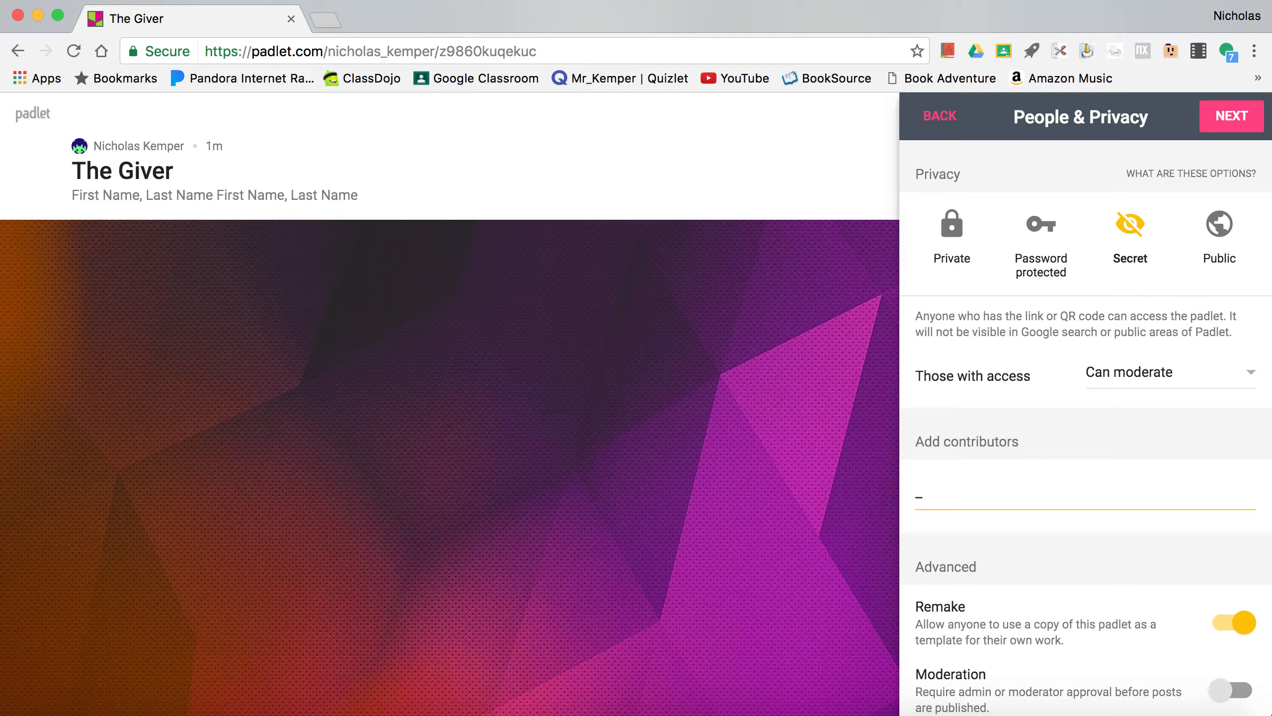
{"action": "key", "text": "BackSpace"}
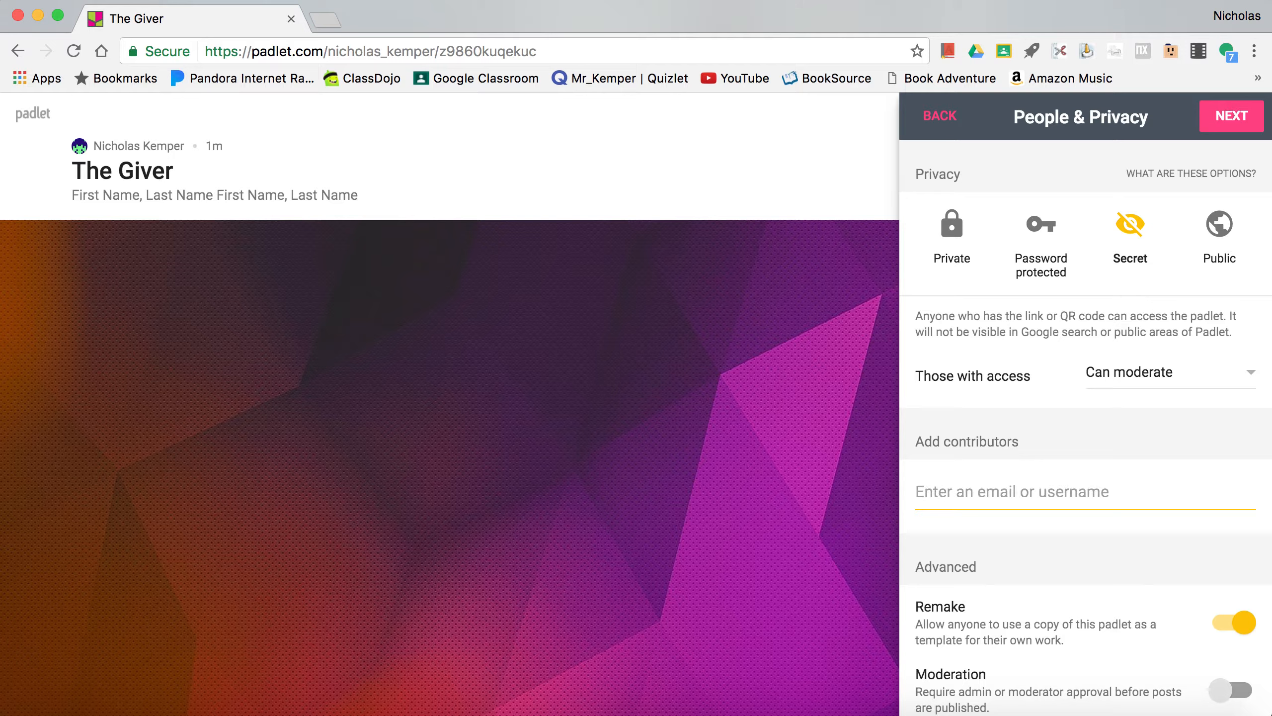
- Try adding first_last as a contributor, look through the suggested accounts and clear the entry
{"action": "type", "text": "first_last"}
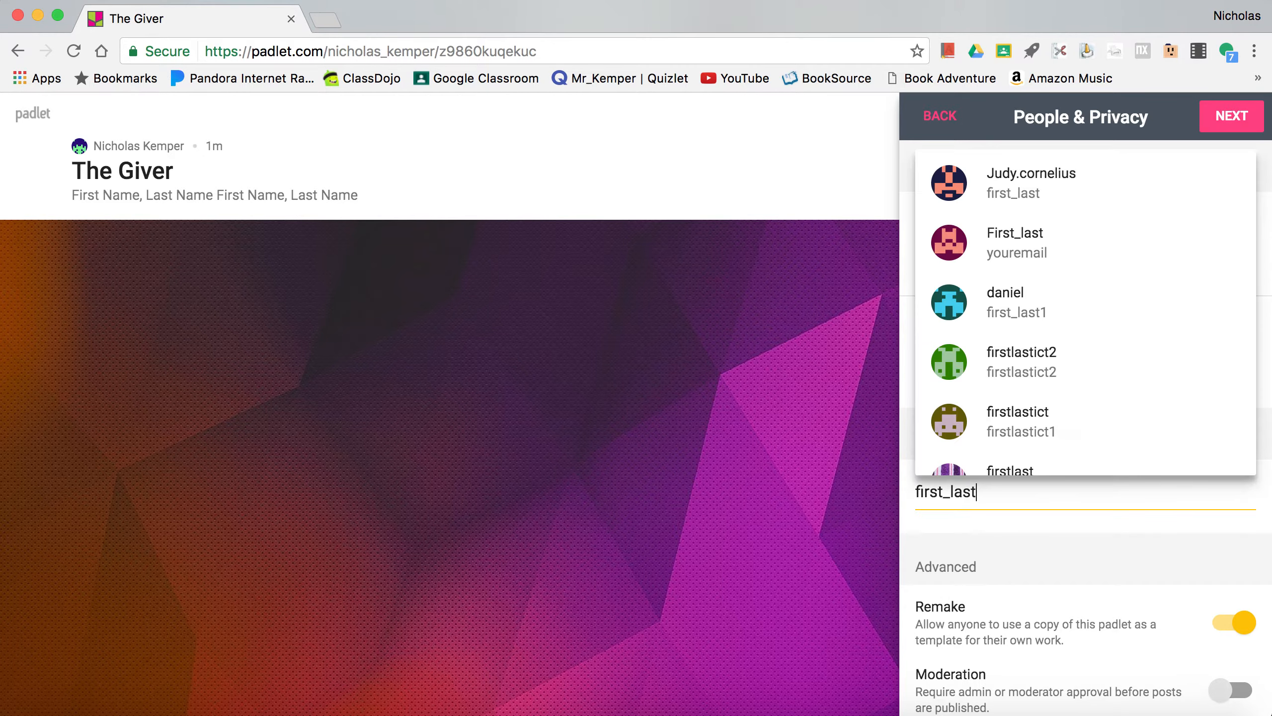
{"action": "scroll", "coordinate": [992, 336], "scroll_direction": "down", "scroll_amount": 5}
{"action": "scroll", "coordinate": [993, 337], "scroll_direction": "up", "scroll_amount": 5}
{"action": "scroll", "coordinate": [993, 337], "scroll_direction": "up", "scroll_amount": 3}
{"action": "scroll", "coordinate": [993, 337], "scroll_direction": "down", "scroll_amount": 6}
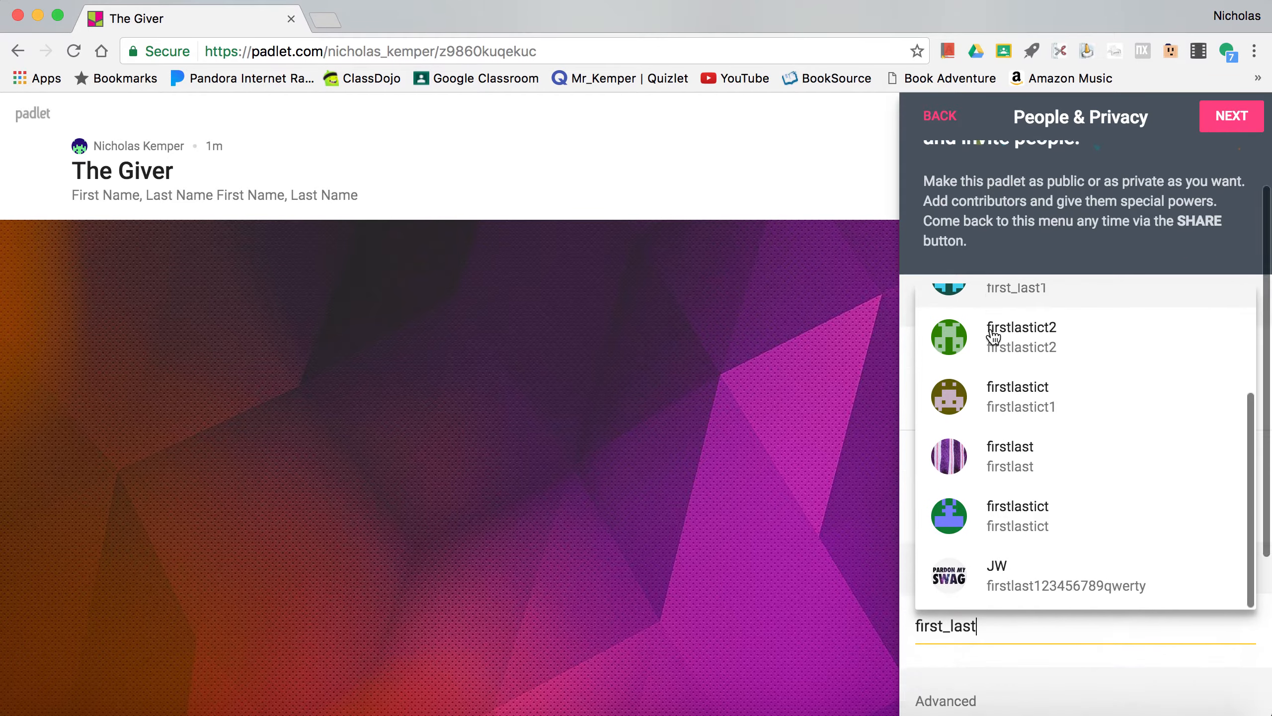
{"action": "scroll", "coordinate": [993, 337], "scroll_direction": "up", "scroll_amount": 5}
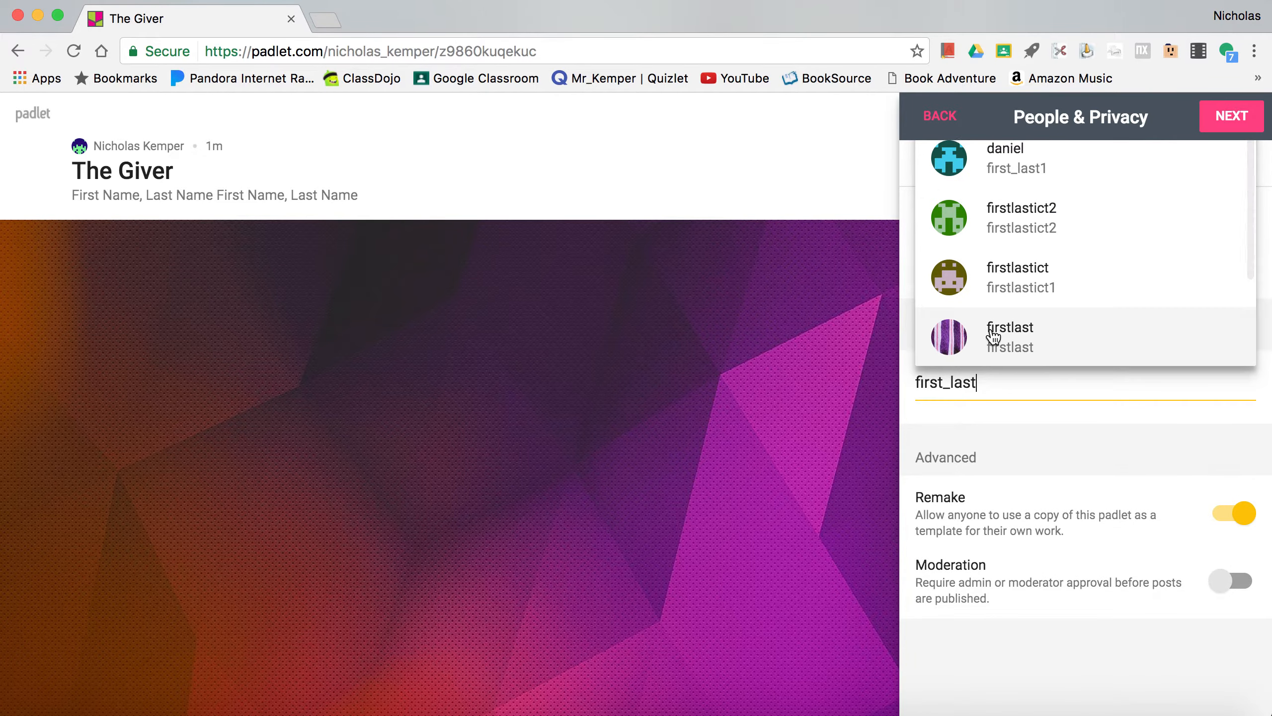
{"action": "scroll", "coordinate": [994, 337], "scroll_direction": "up", "scroll_amount": 3}
{"action": "scroll", "coordinate": [991, 335], "scroll_direction": "up", "scroll_amount": 2}
{"action": "scroll", "coordinate": [991, 398], "scroll_direction": "down", "scroll_amount": 2}
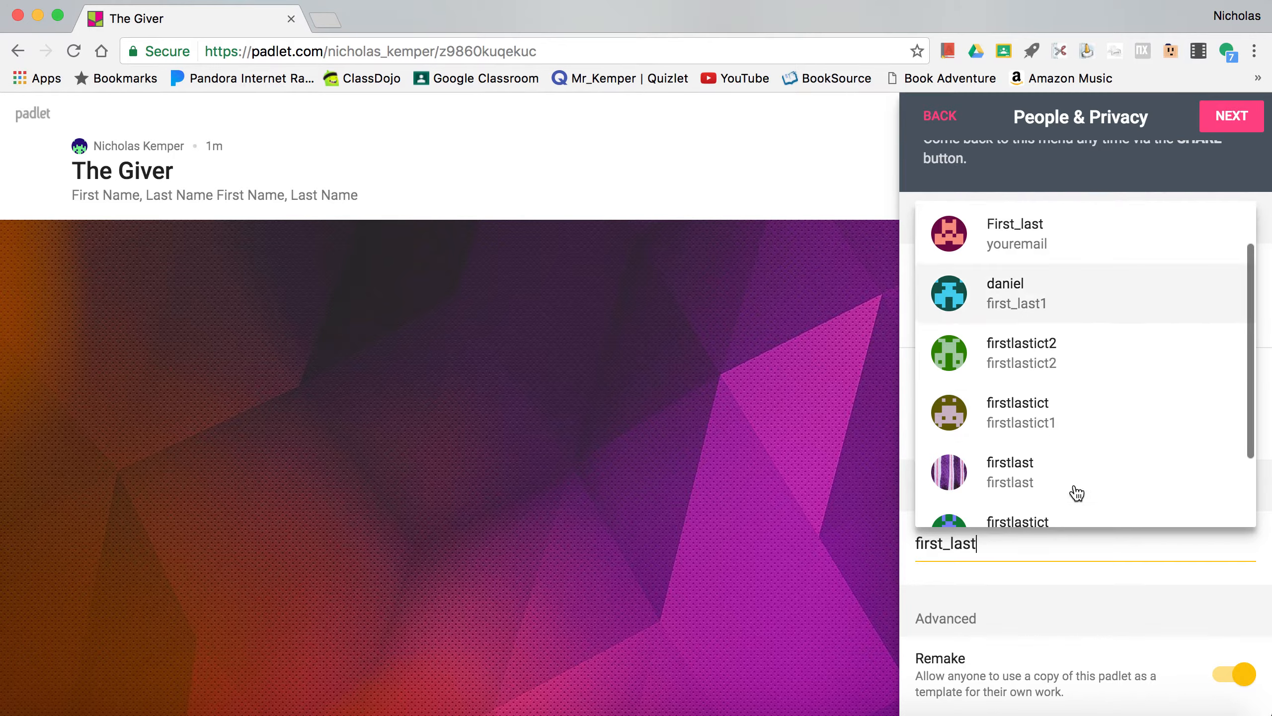
{"action": "left_click", "coordinate": [1126, 571]}
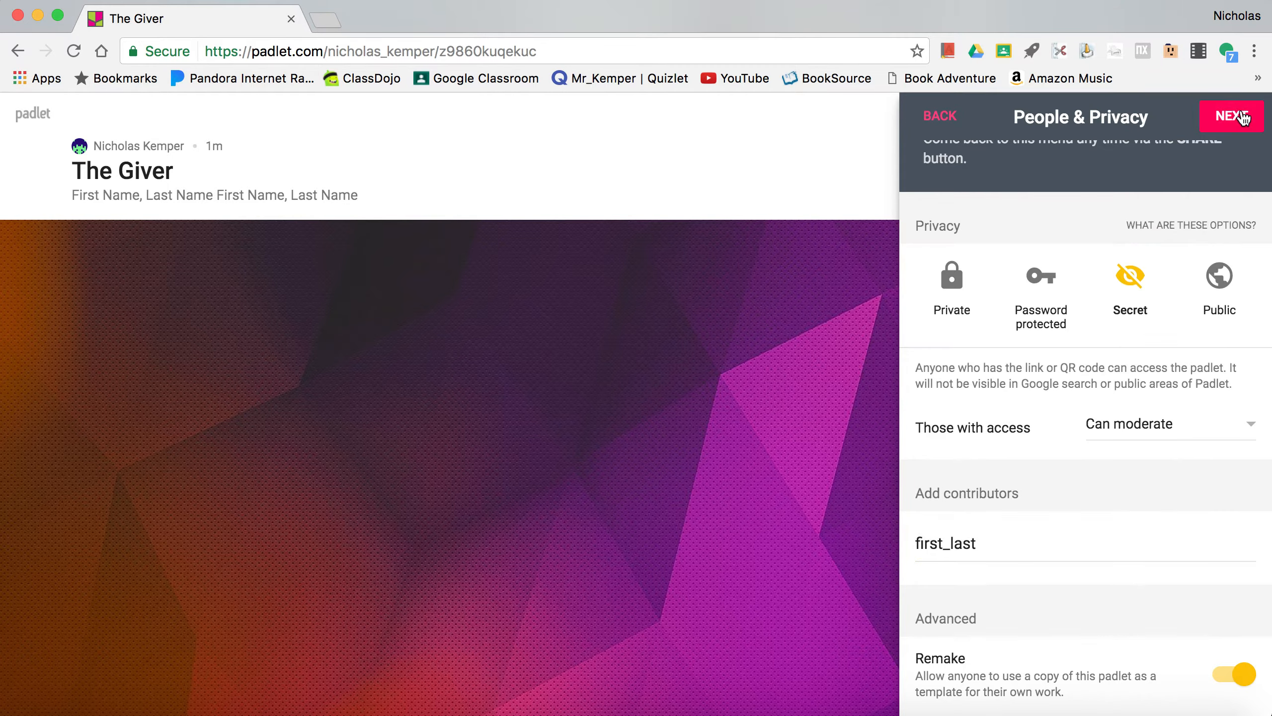
{"action": "left_click", "coordinate": [976, 544]}
{"action": "left_click_drag", "start_coordinate": [977, 544], "coordinate": [827, 538]}
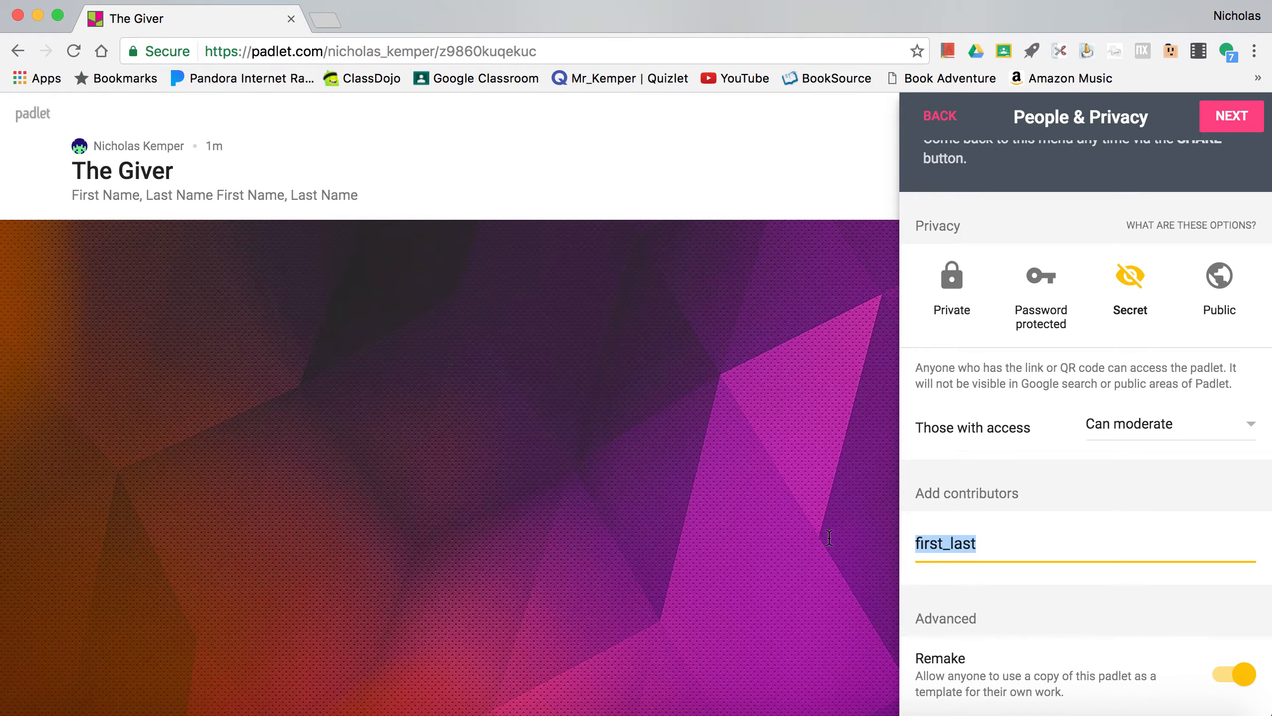
{"action": "key", "text": "BackSpace"}
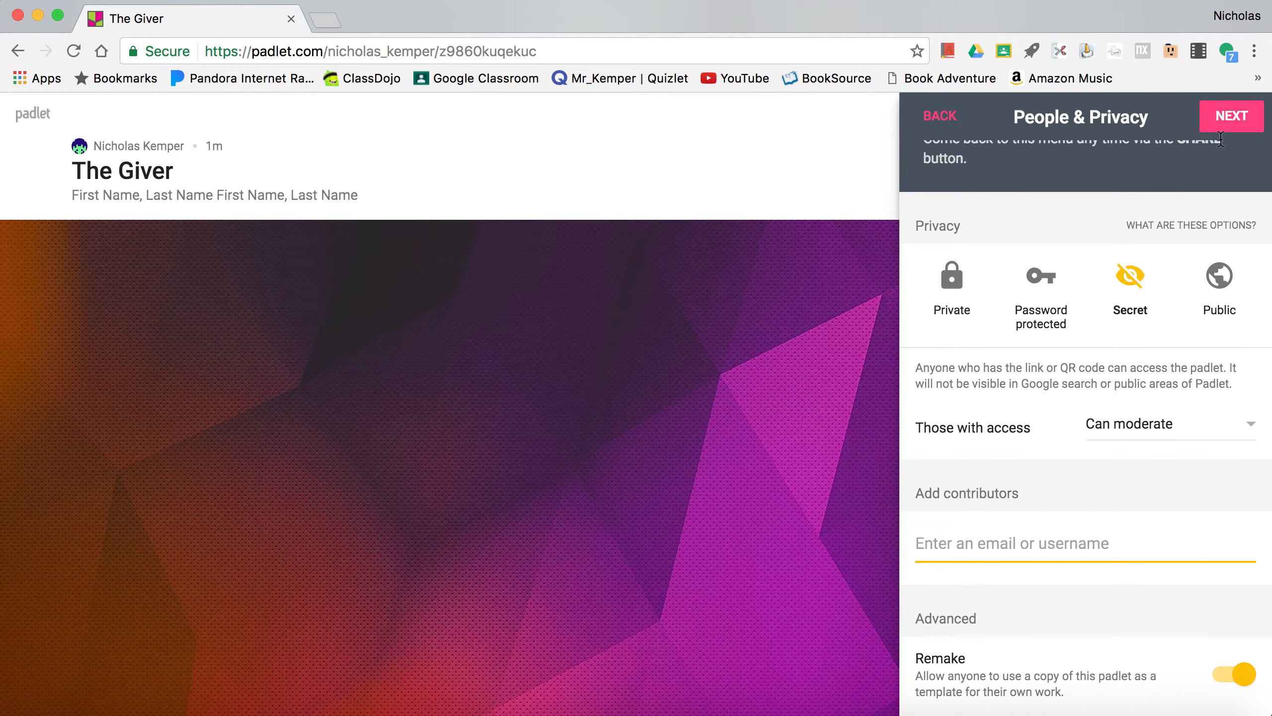
- Complete the People & Privacy setup and start posting on the padlet
{"action": "left_click", "coordinate": [1228, 120]}
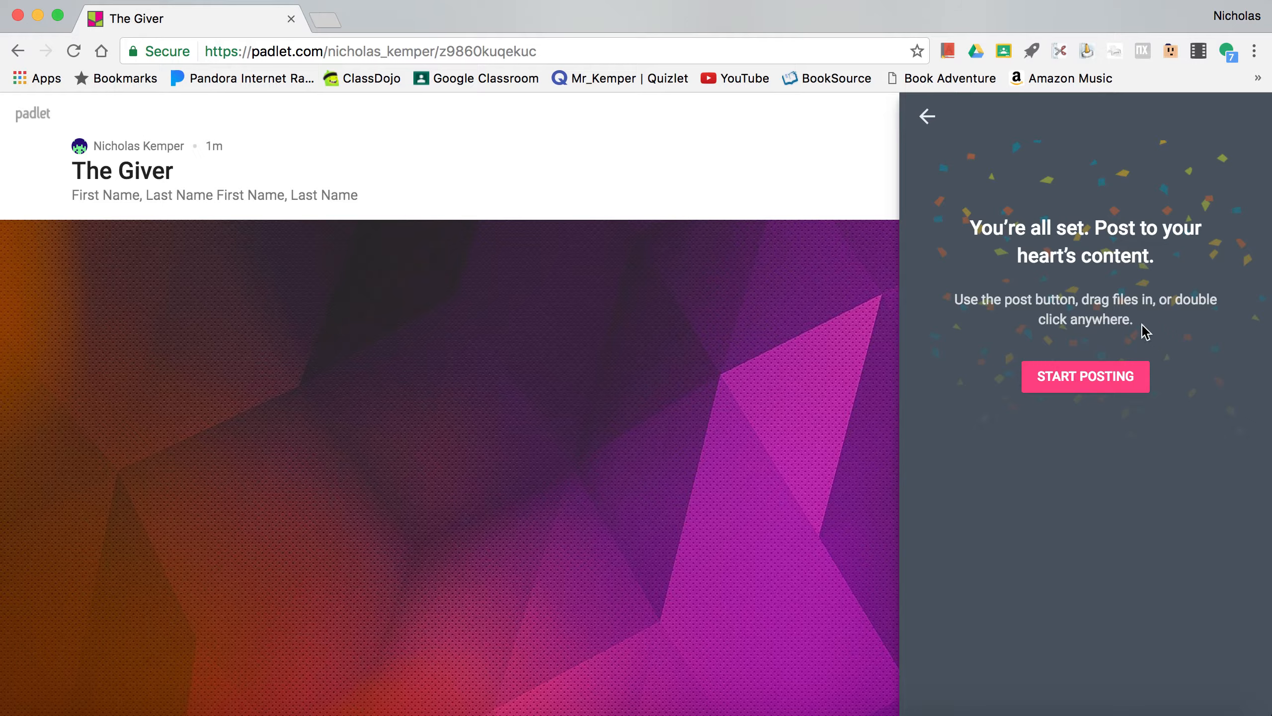
{"action": "left_click", "coordinate": [1105, 393]}
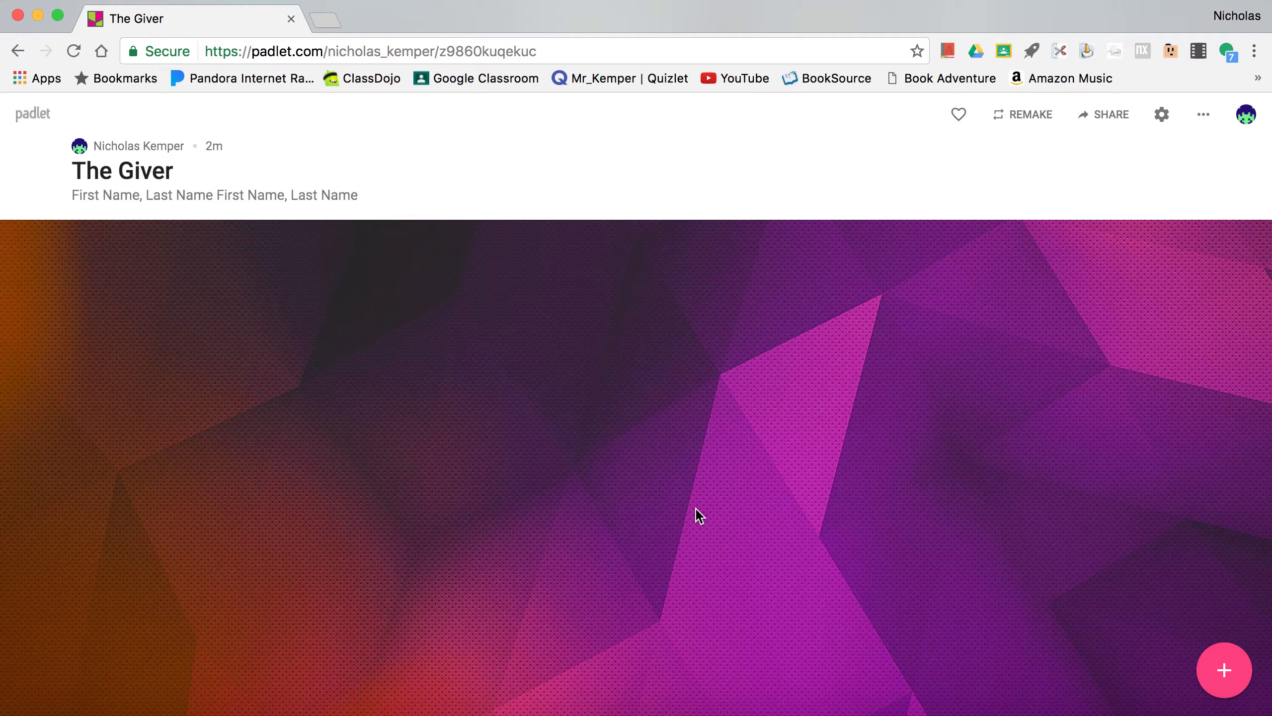
- Add a post titled "The Giver" with the text "by Lois Lowry"
{"action": "double_click", "coordinate": [573, 297]}
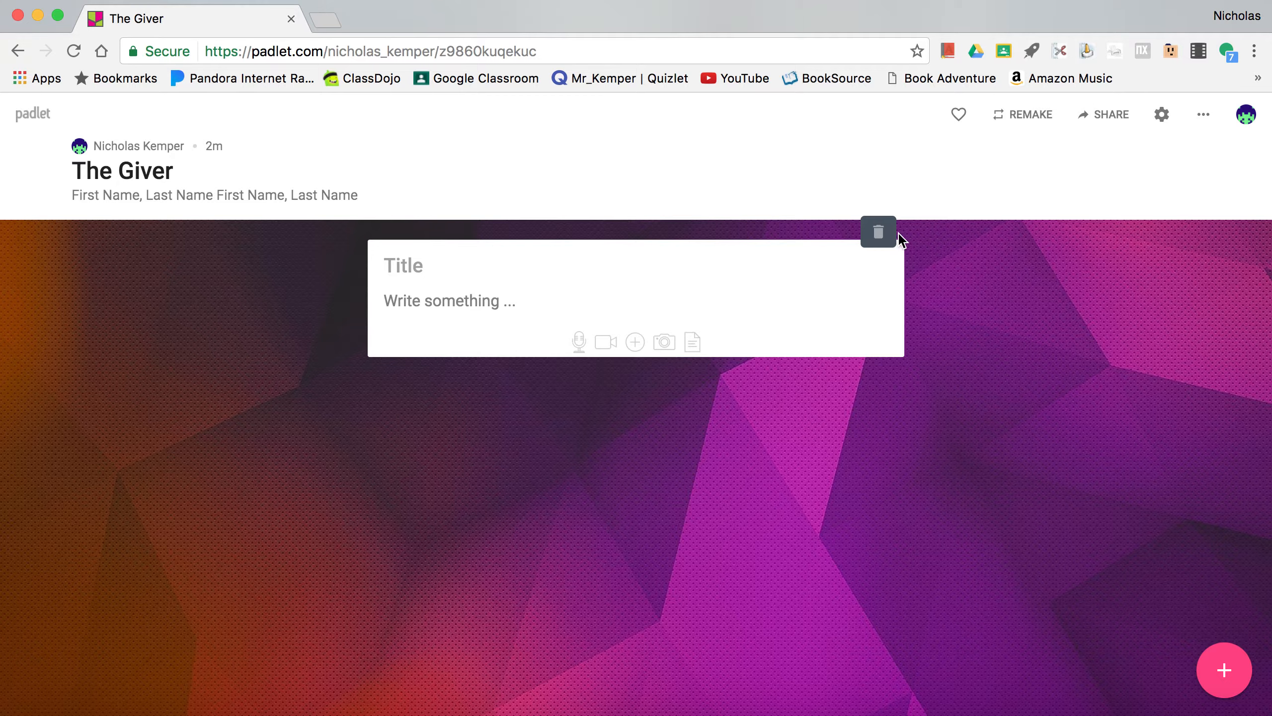
{"action": "left_click", "coordinate": [878, 233]}
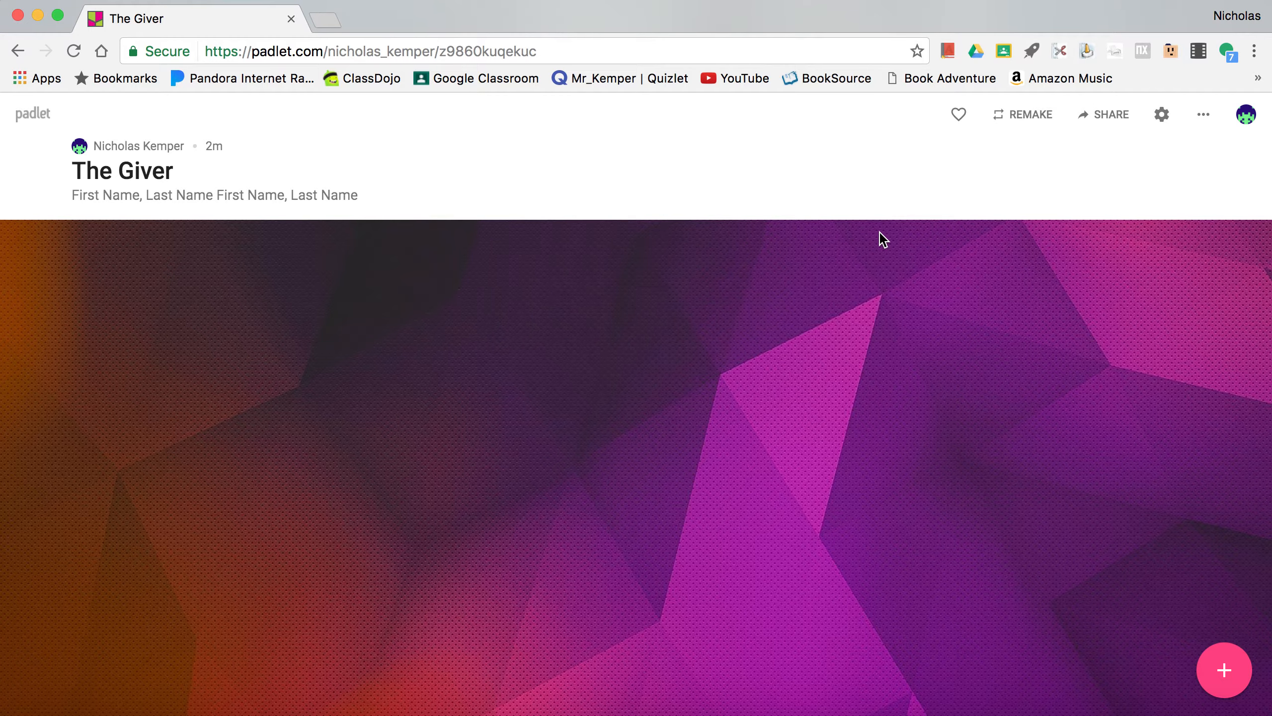
{"action": "left_click", "coordinate": [1221, 677]}
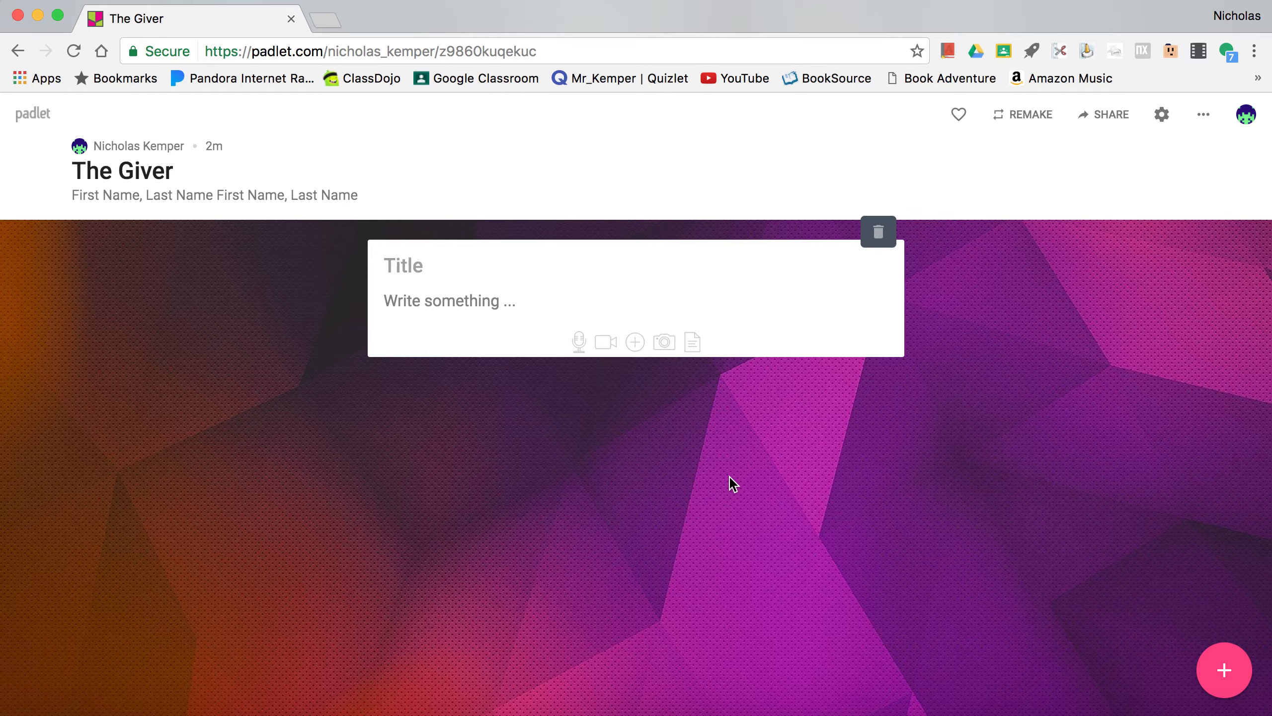
{"action": "type", "text": "t"}
{"action": "key", "text": "BackSpace"}
{"action": "type", "text": "The Giver"}
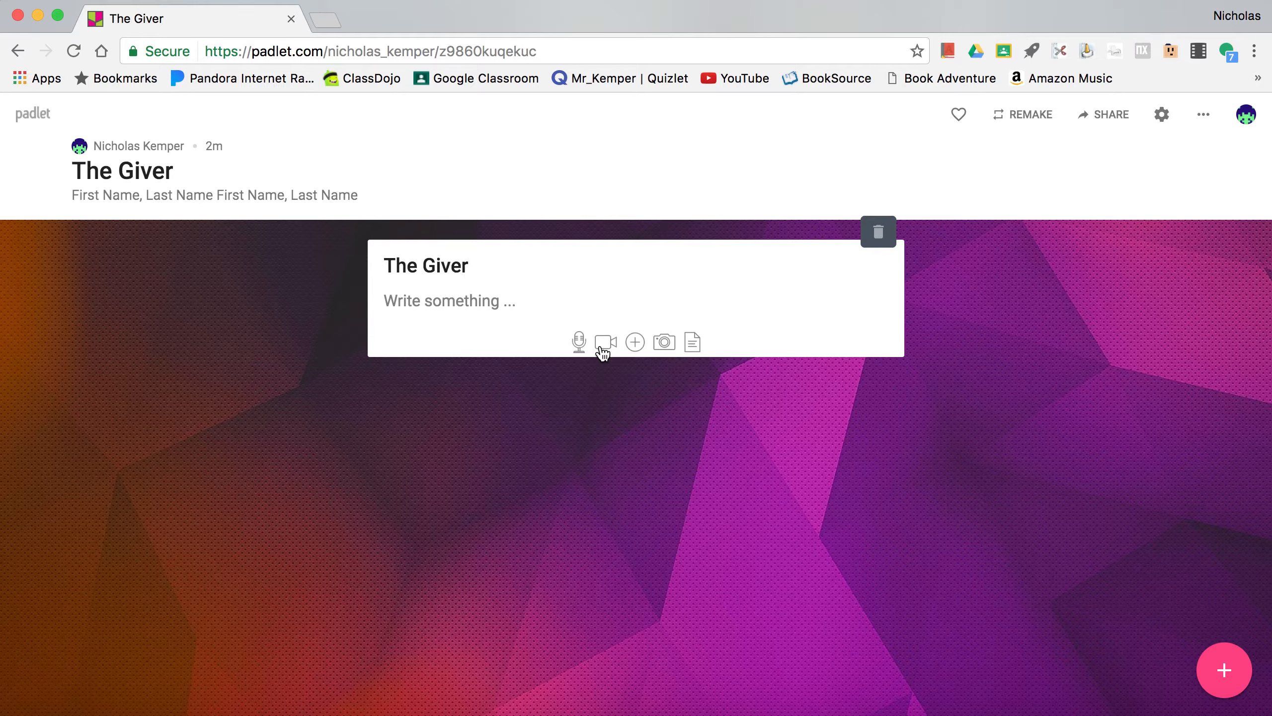
{"action": "left_click", "coordinate": [596, 304]}
{"action": "type", "text": "by Lois"}
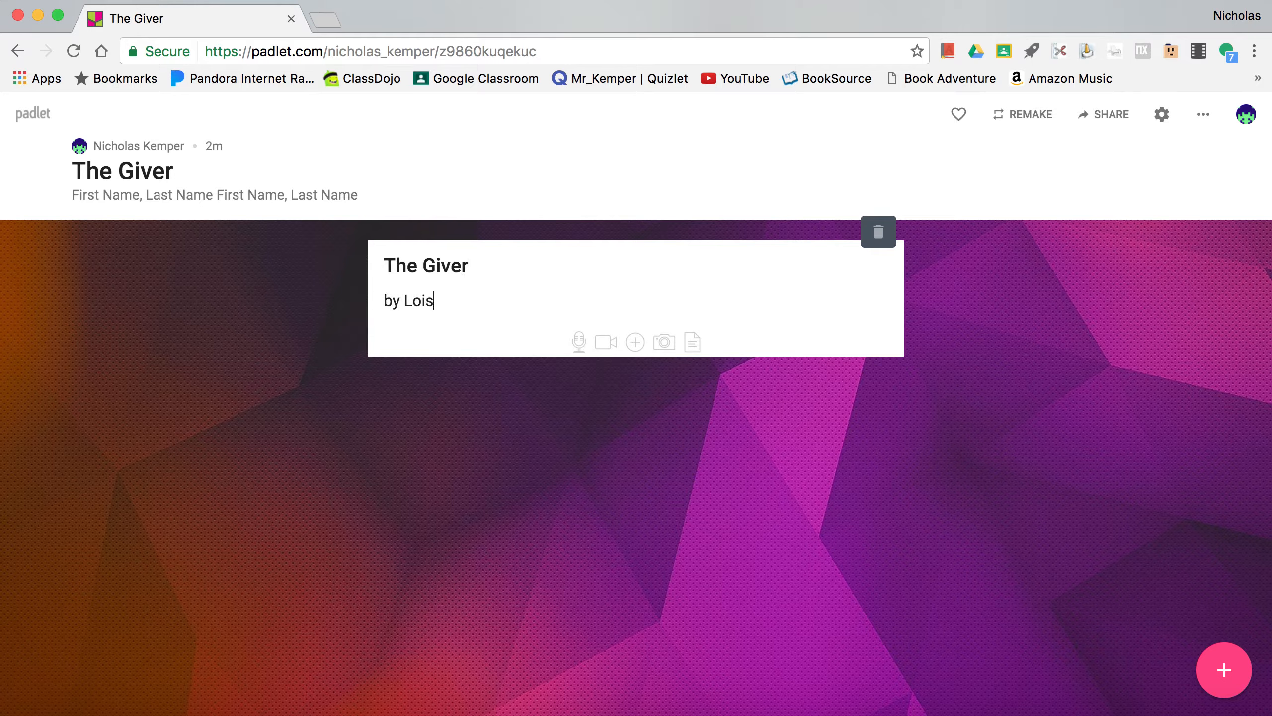
{"action": "type", "text": " Lowry"}
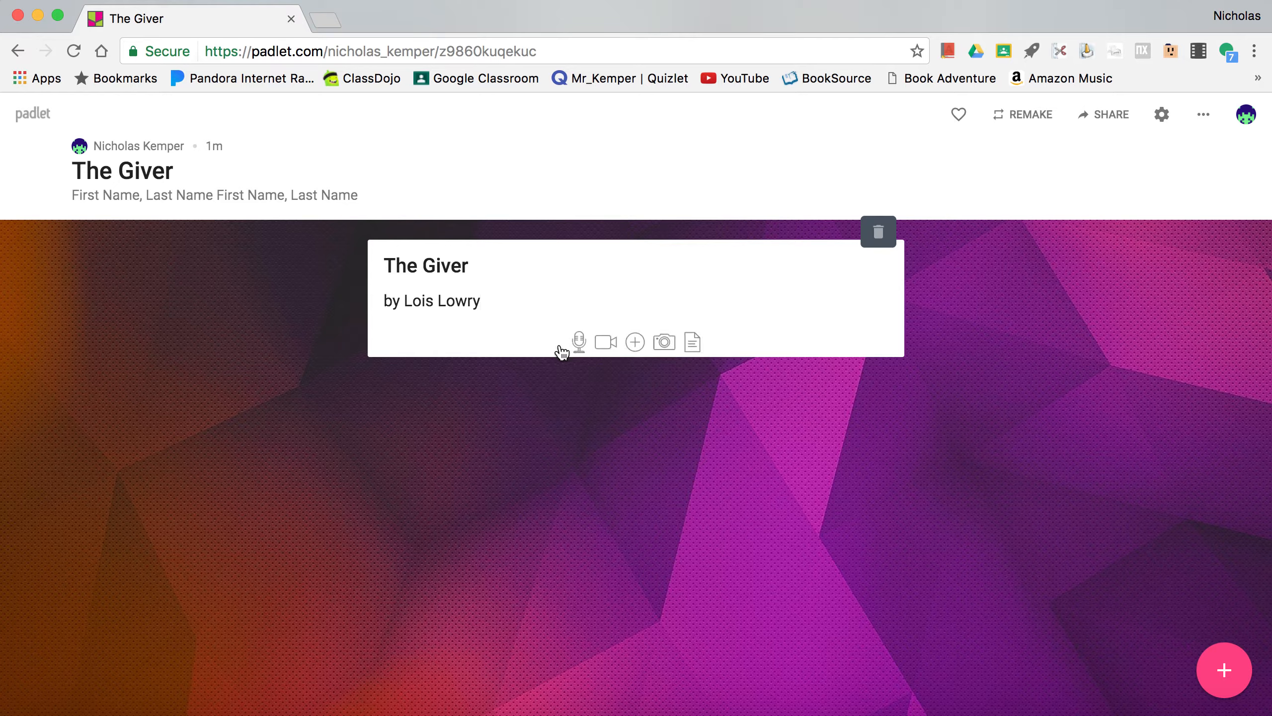
- Open the post's attachment options, then search Google Images for "The Giver" in a new browser tab
{"action": "left_click", "coordinate": [639, 346]}
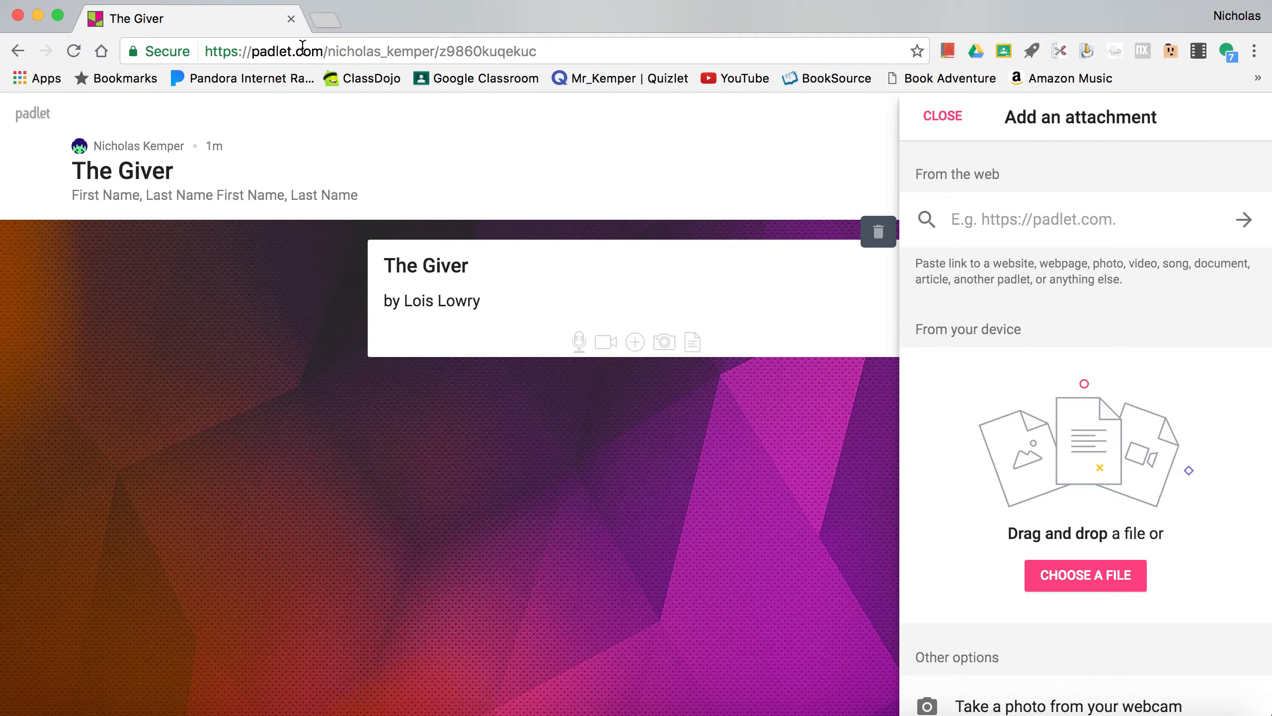
{"action": "left_click", "coordinate": [316, 22]}
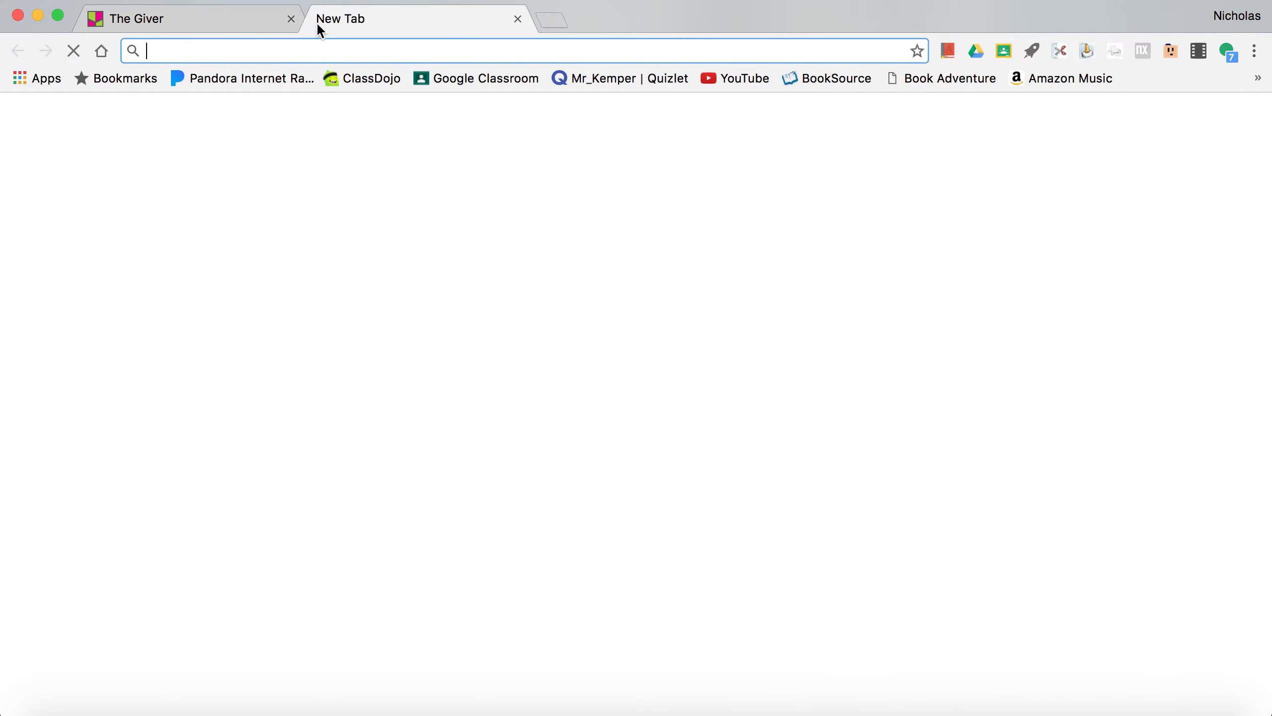
{"action": "left_click", "coordinate": [461, 396]}
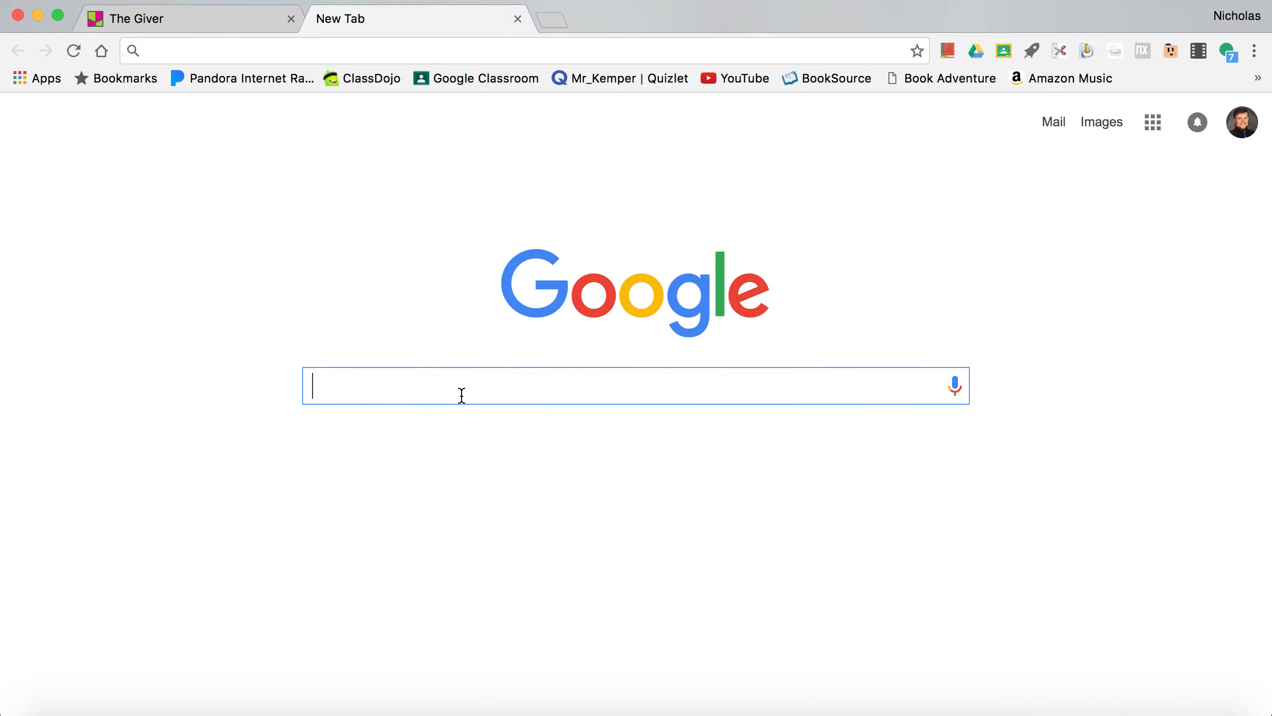
{"action": "type", "text": "the giver"}
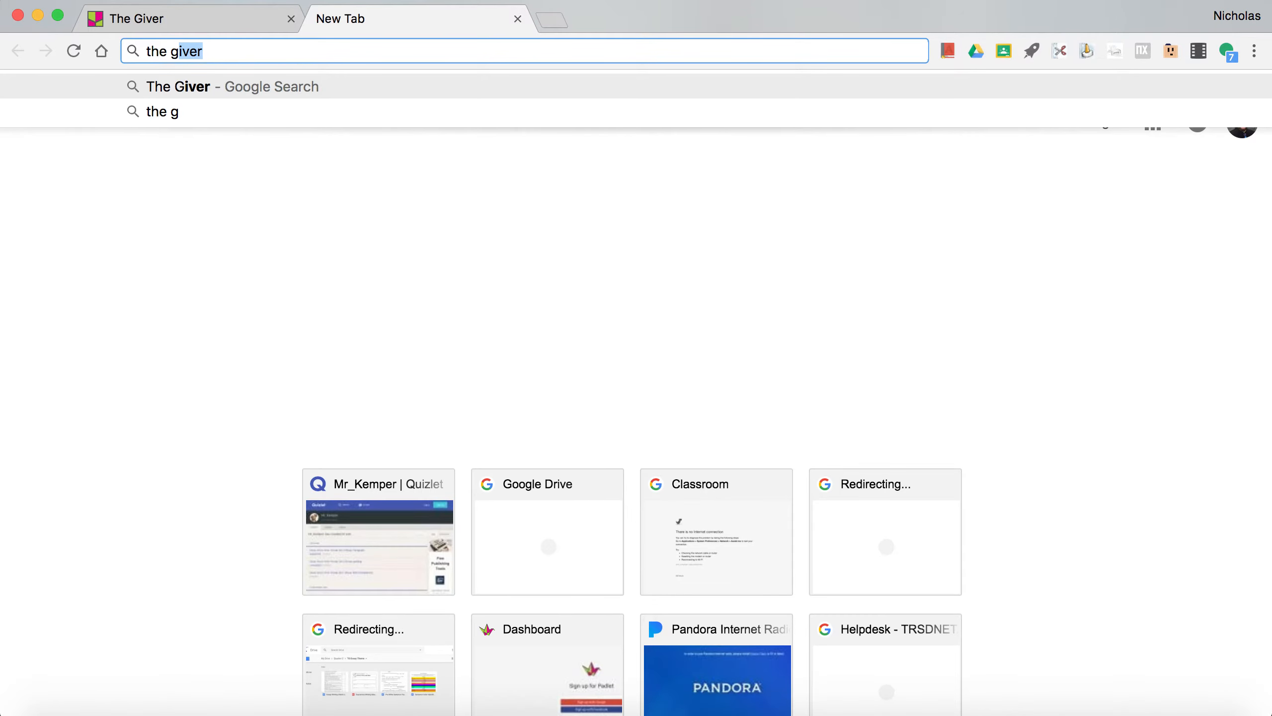
{"action": "key", "text": "Return"}
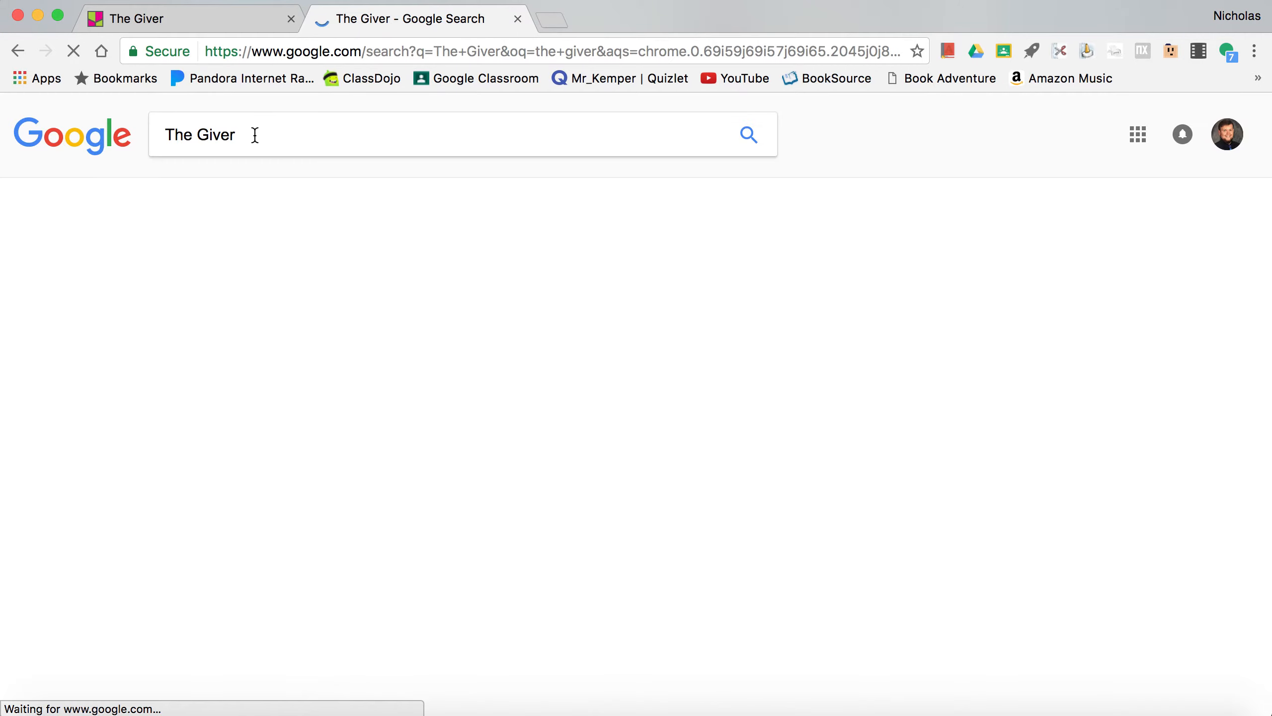
{"action": "left_click", "coordinate": [242, 195]}
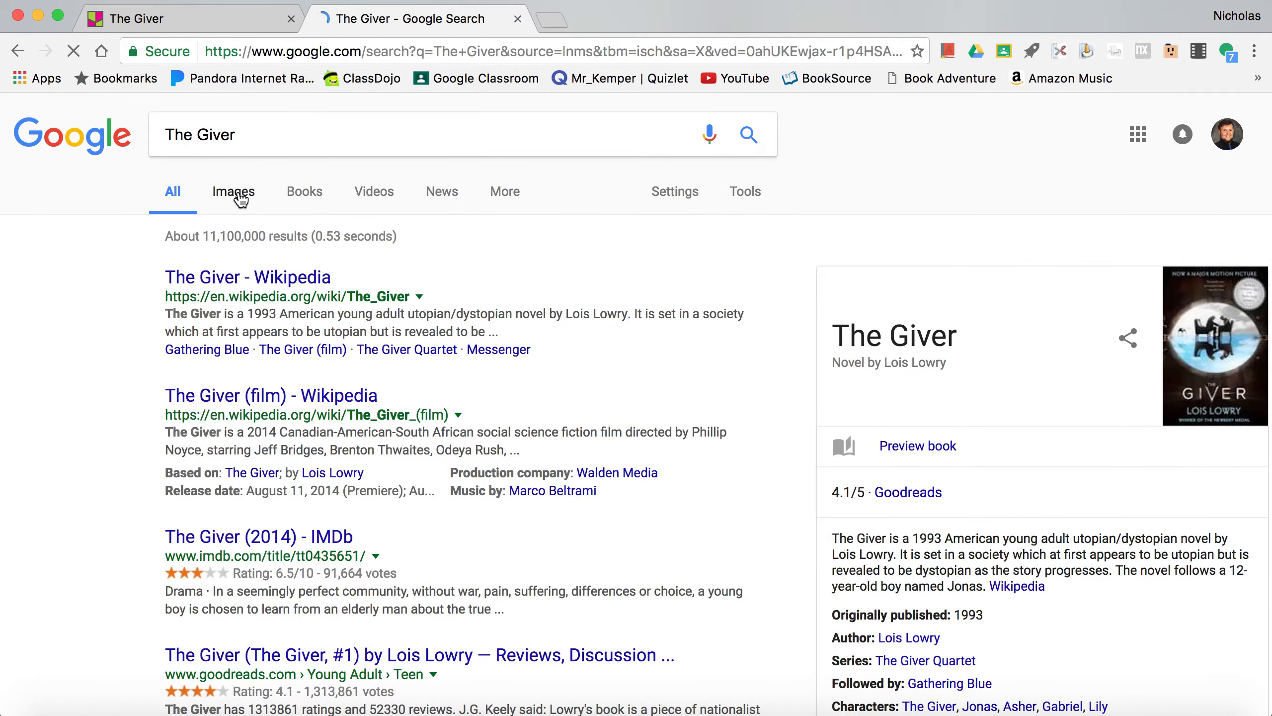
{"action": "scroll", "coordinate": [640, 425], "scroll_direction": "down", "scroll_amount": 5}
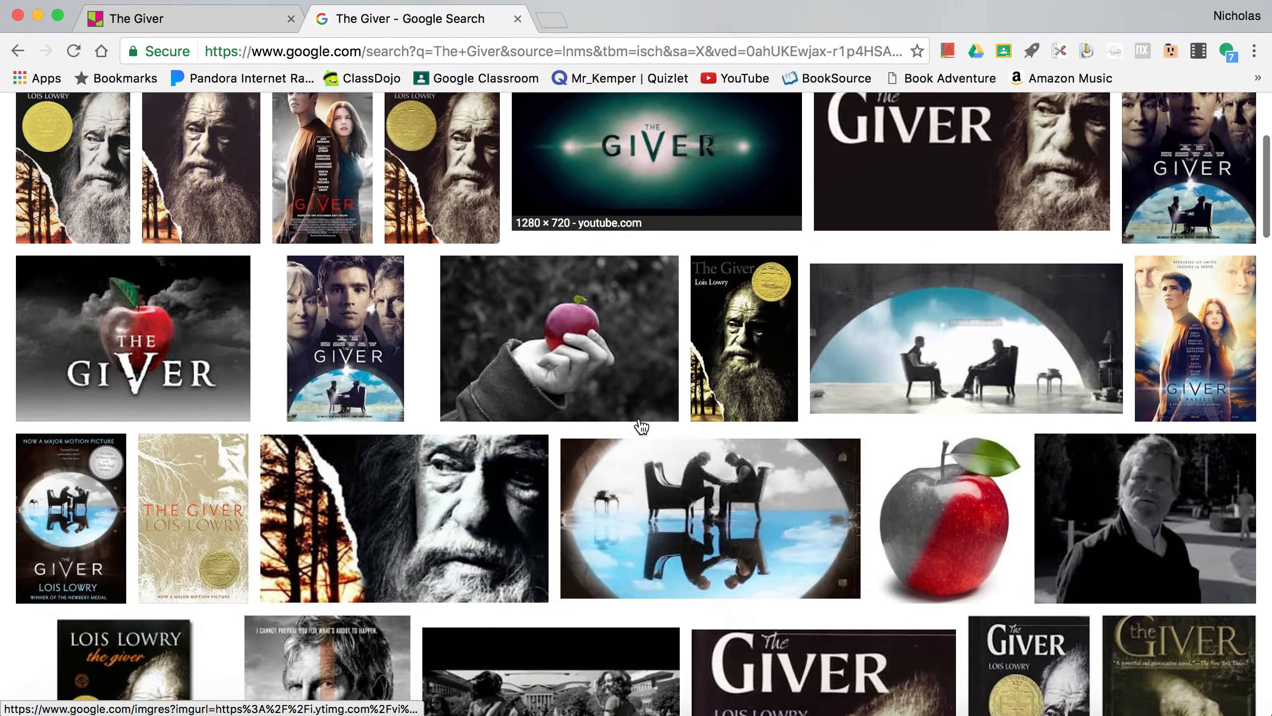
{"action": "scroll", "coordinate": [642, 426], "scroll_direction": "up", "scroll_amount": 5}
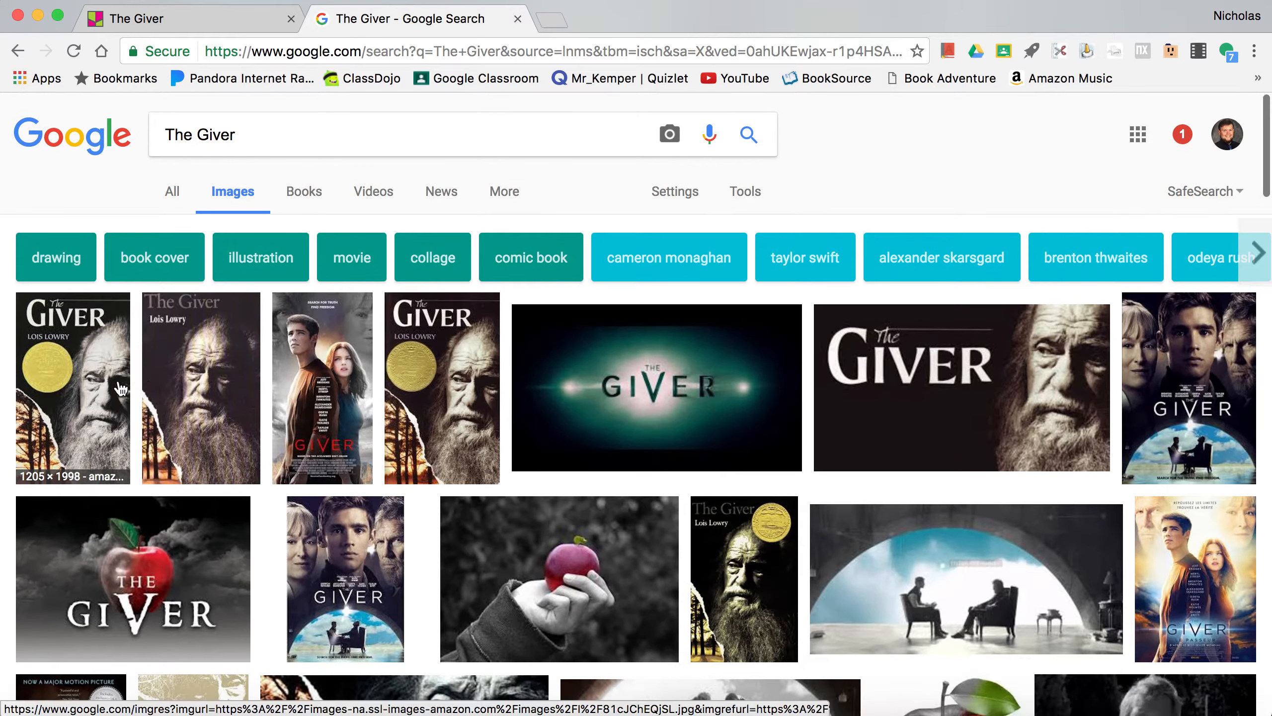
- Preview the Amazon cover of The Giver with the gold medal and copy its image address
{"action": "left_click", "coordinate": [117, 389]}
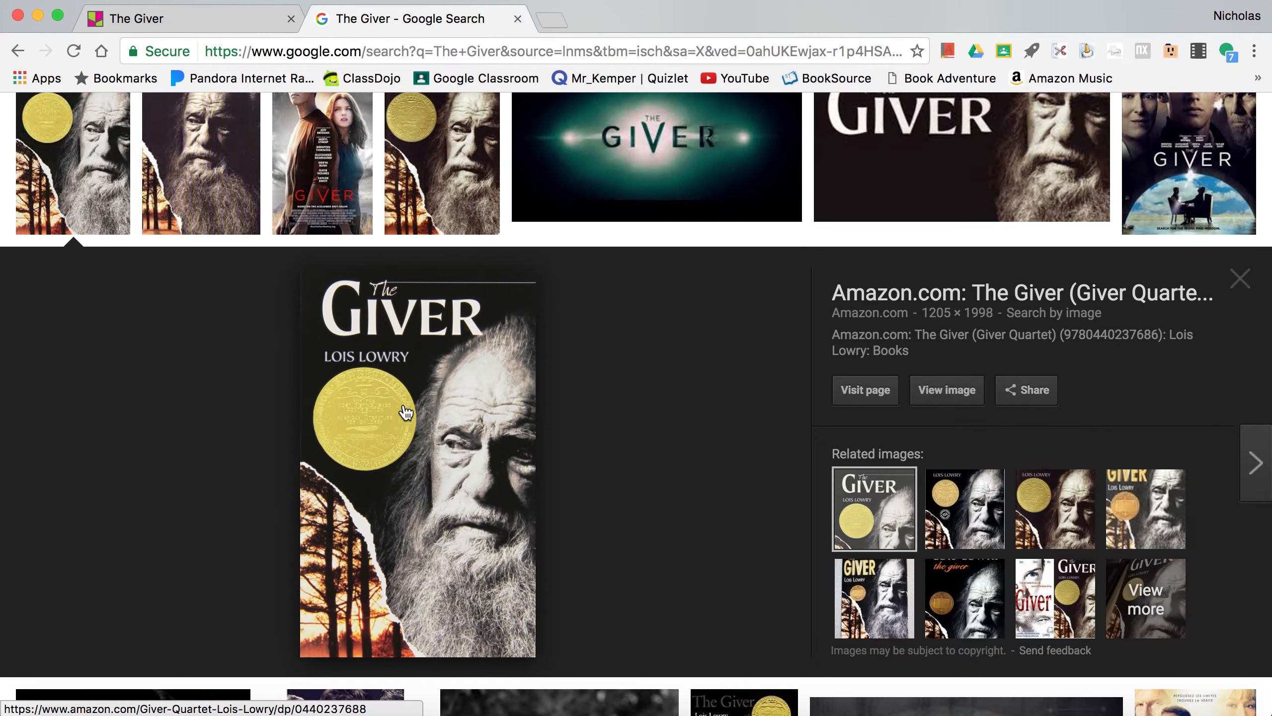
{"action": "right_click", "coordinate": [406, 412]}
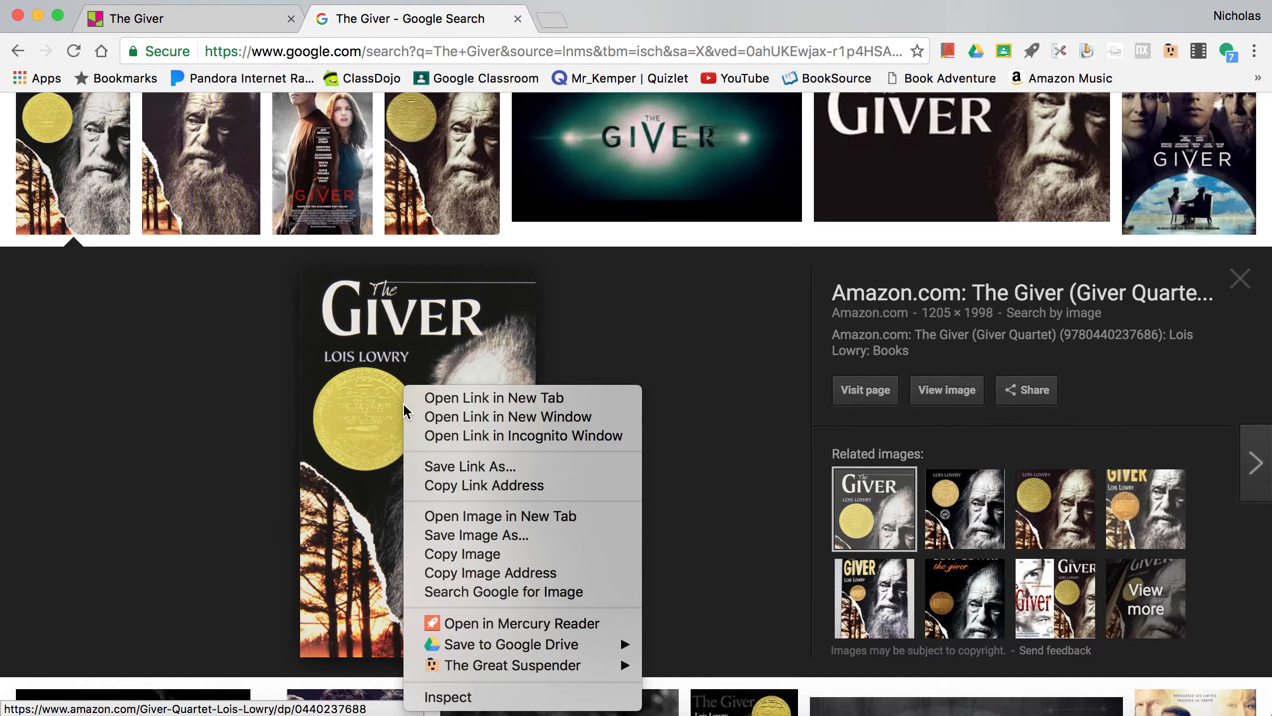
{"action": "left_click", "coordinate": [87, 135]}
{"action": "left_click", "coordinate": [86, 165]}
{"action": "left_click", "coordinate": [85, 165]}
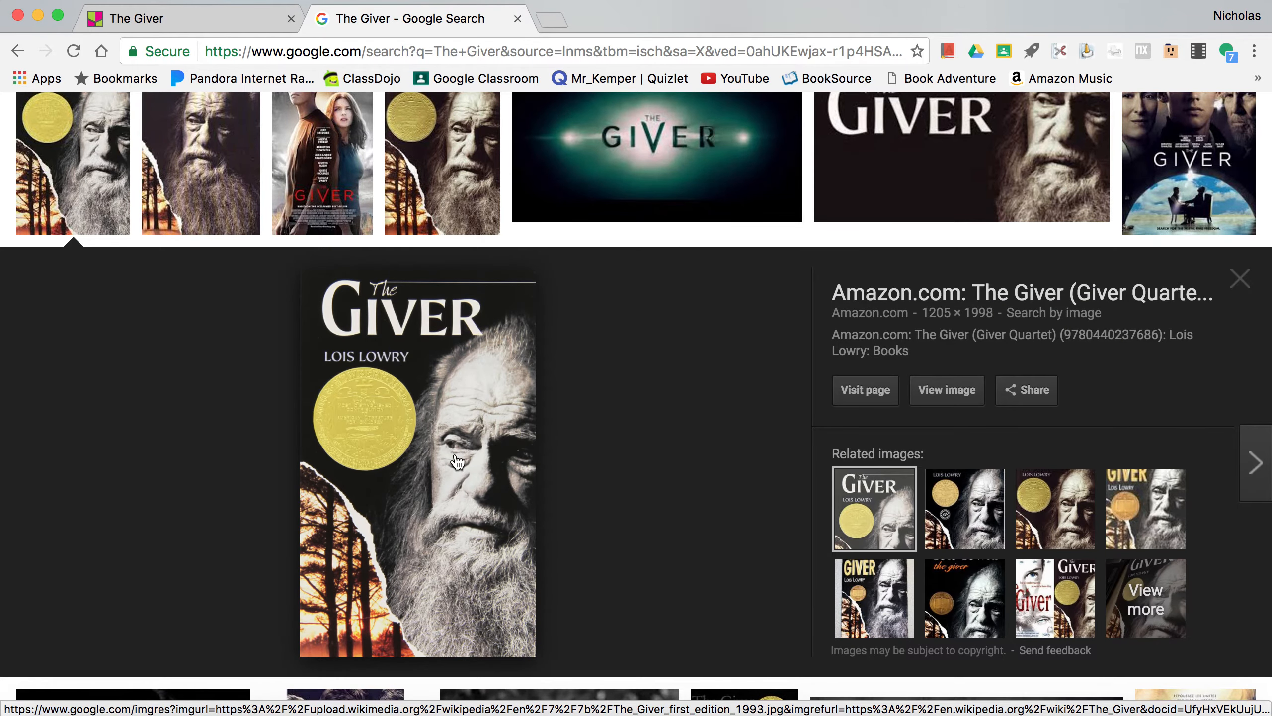
{"action": "right_click", "coordinate": [457, 462]}
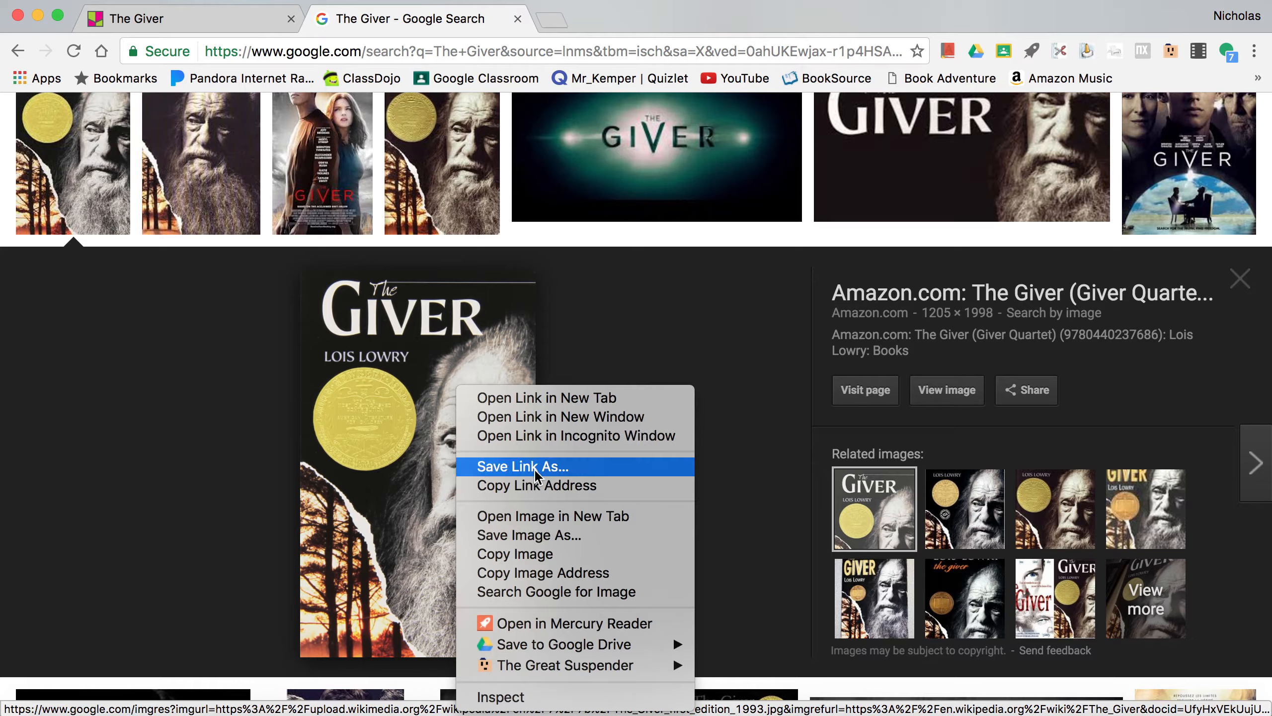
{"action": "left_click", "coordinate": [543, 580]}
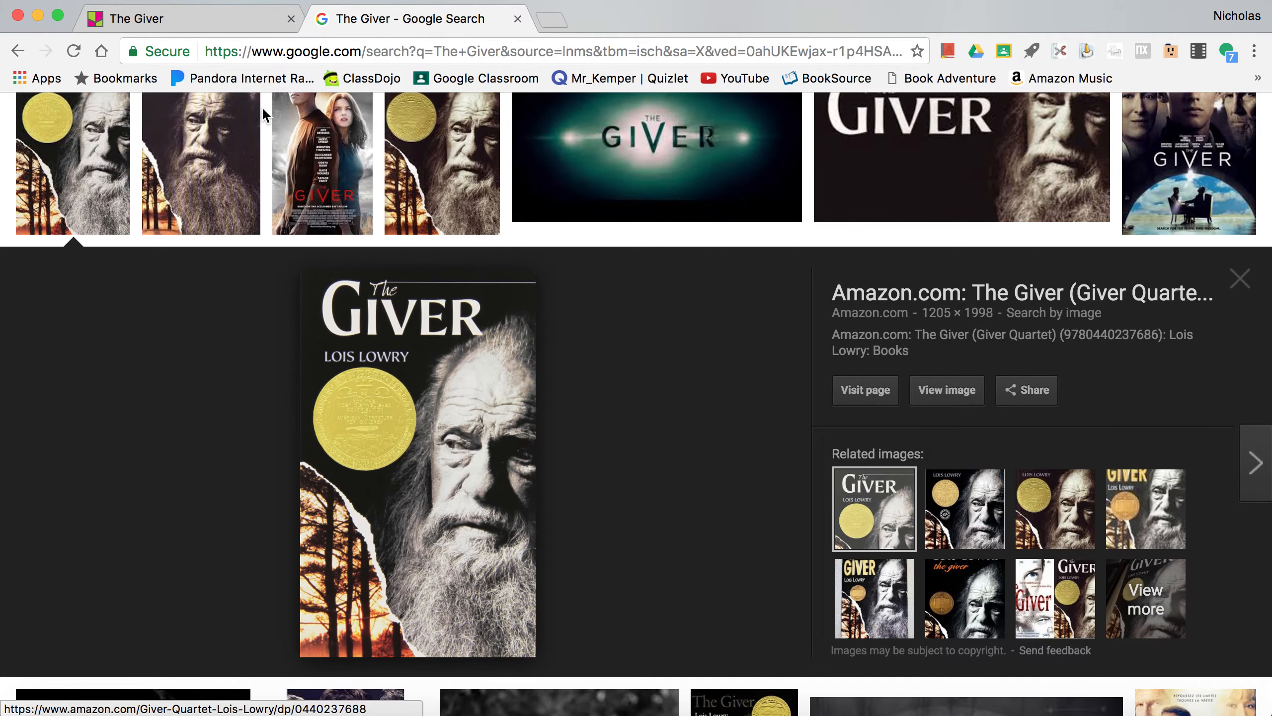
- Return to the padlet and attach the cover image to the Lois Lowry post using the copied web address
{"action": "left_click", "coordinate": [215, 21]}
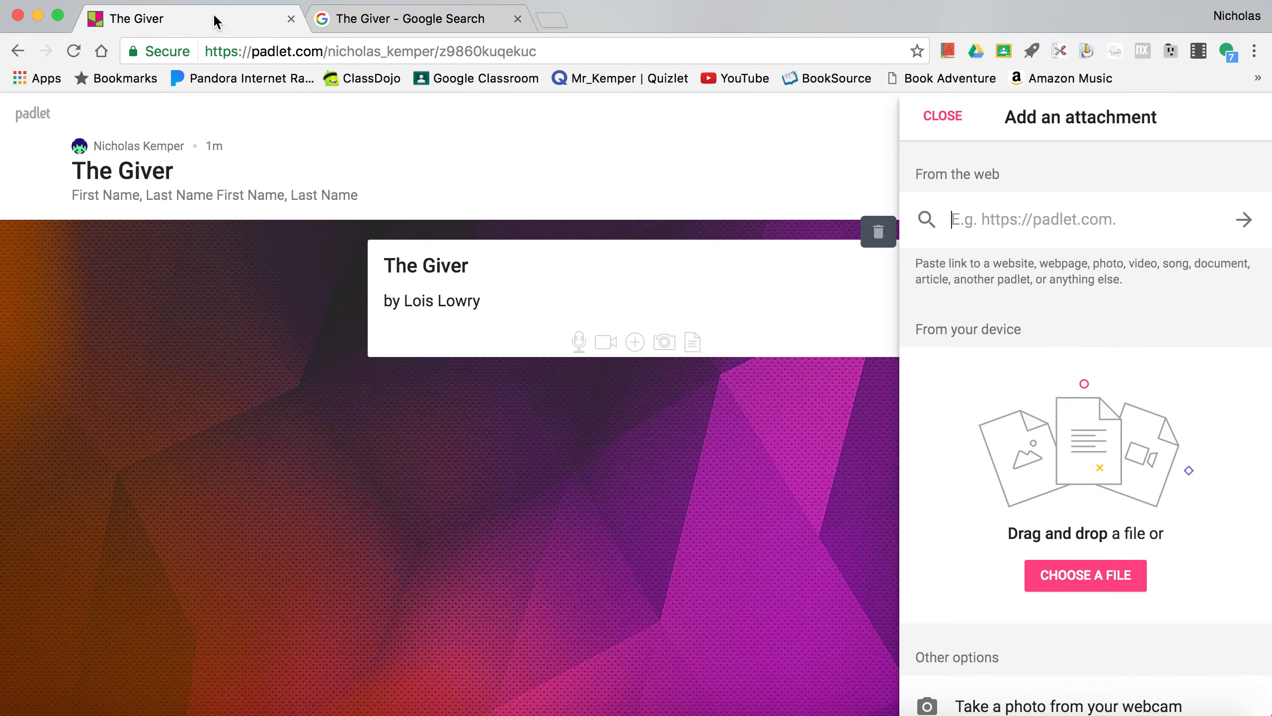
{"action": "right_click", "coordinate": [1013, 219]}
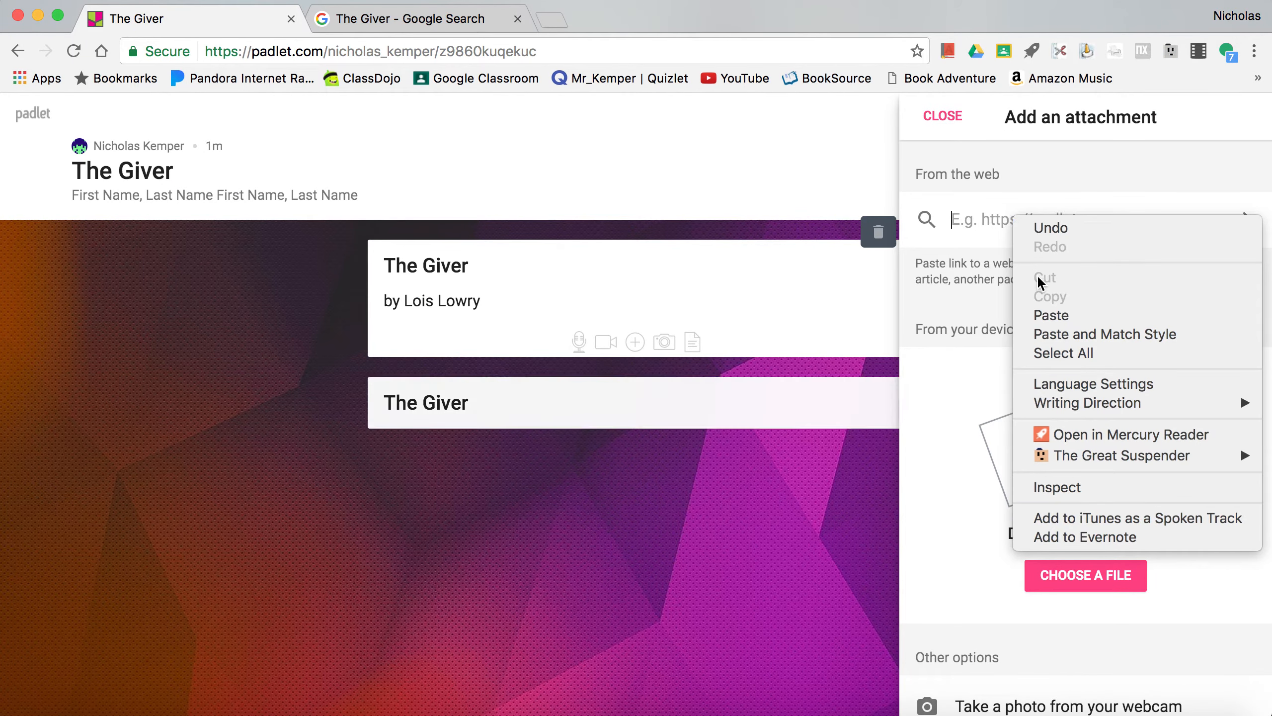
{"action": "left_click", "coordinate": [1046, 320]}
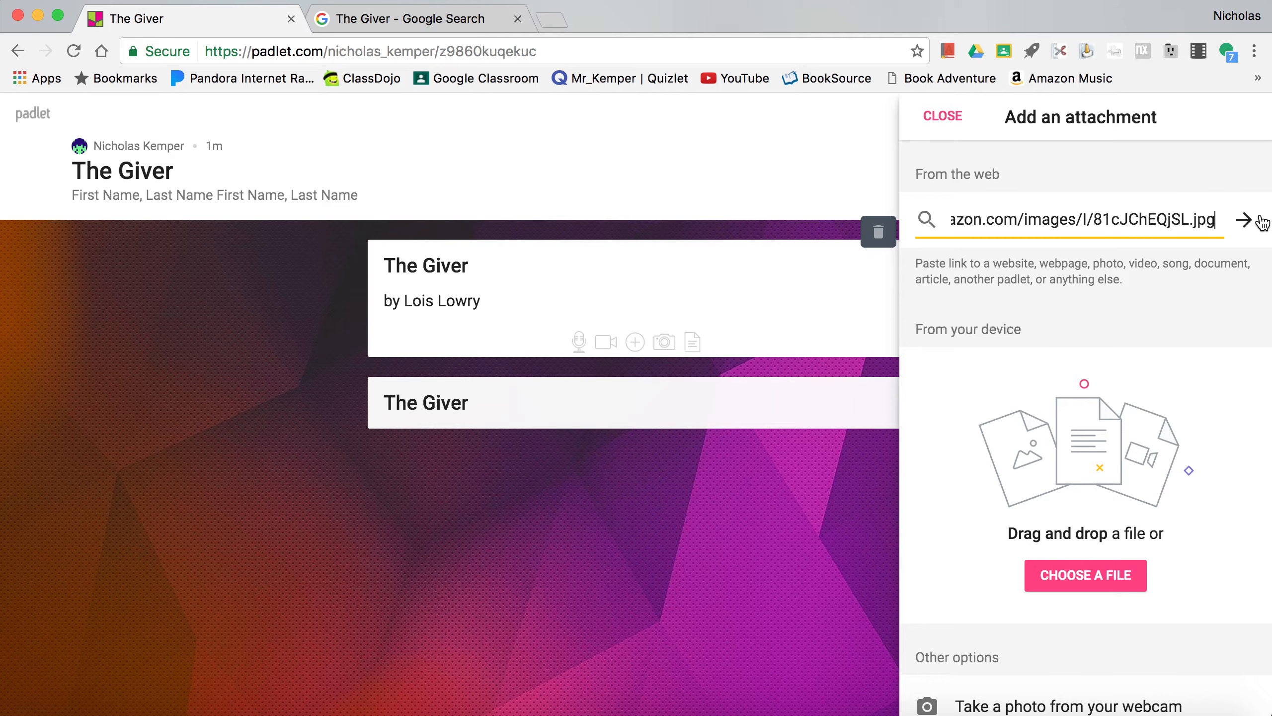
{"action": "left_click", "coordinate": [1246, 222]}
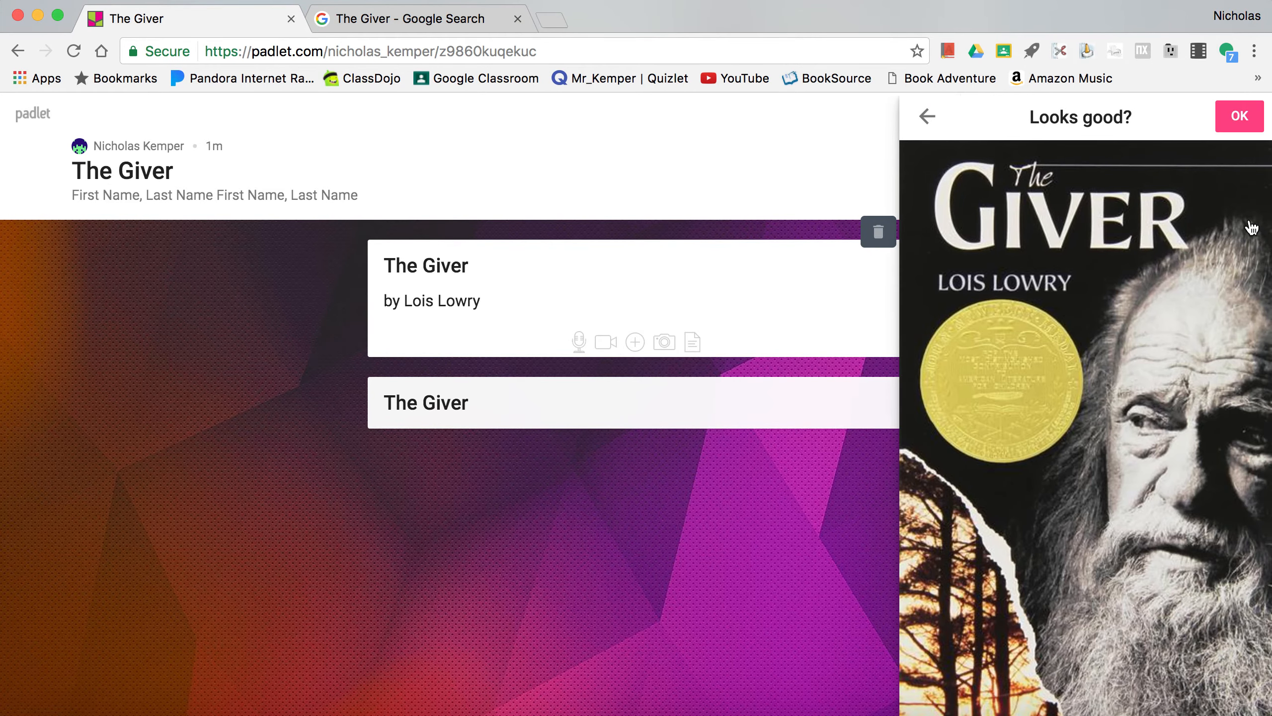
{"action": "left_click", "coordinate": [1245, 122]}
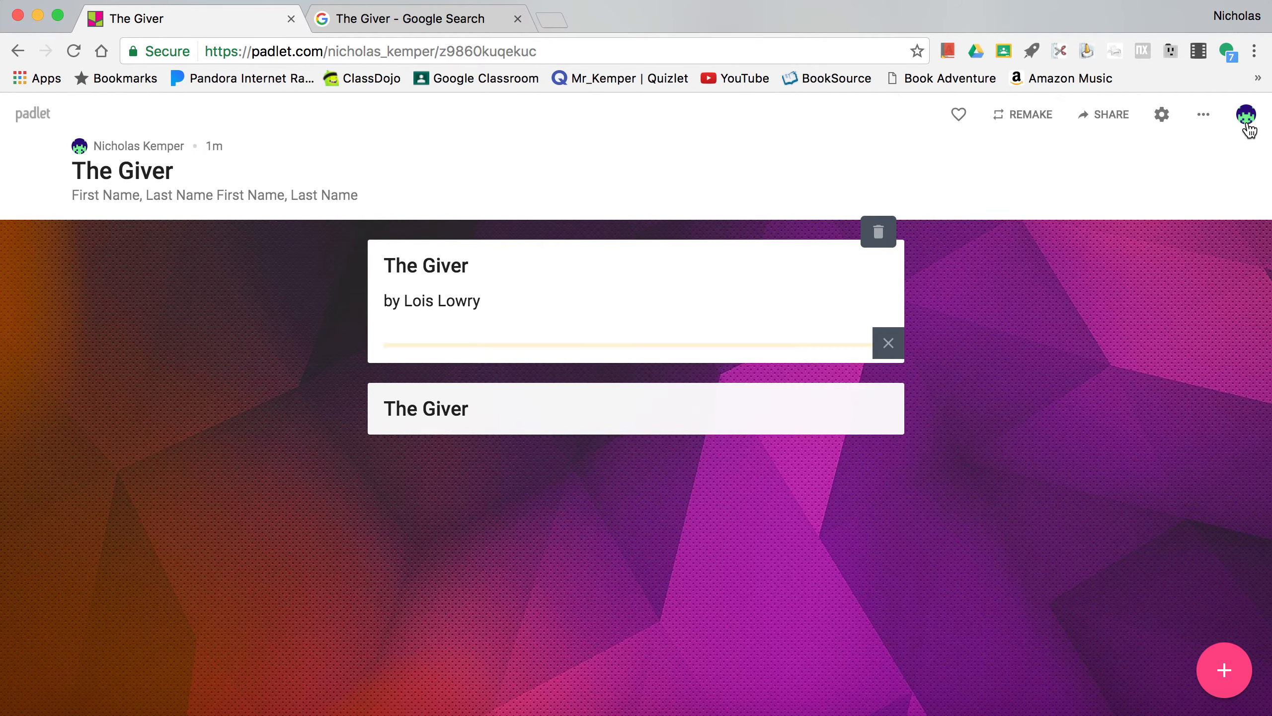
- Delete the duplicate "The Giver" post without text below the cover post and confirm the deletion
{"action": "scroll", "coordinate": [700, 399], "scroll_direction": "down", "scroll_amount": 10}
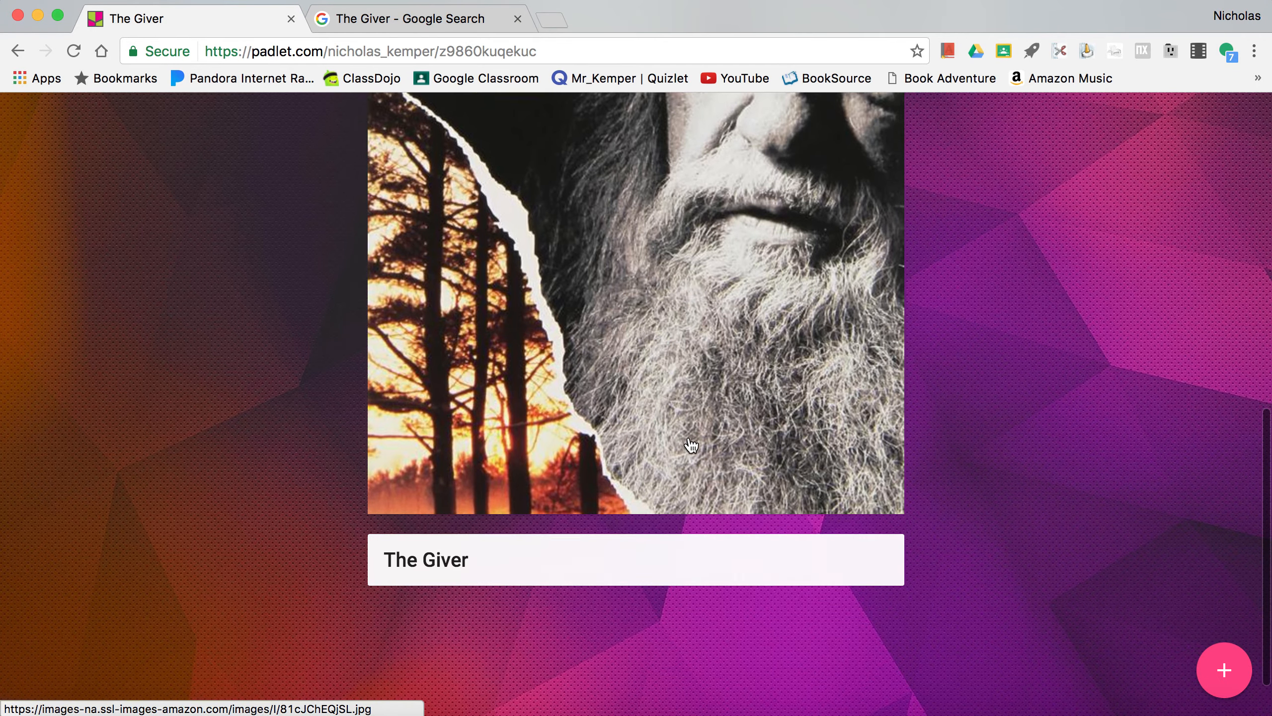
{"action": "left_click", "coordinate": [856, 525]}
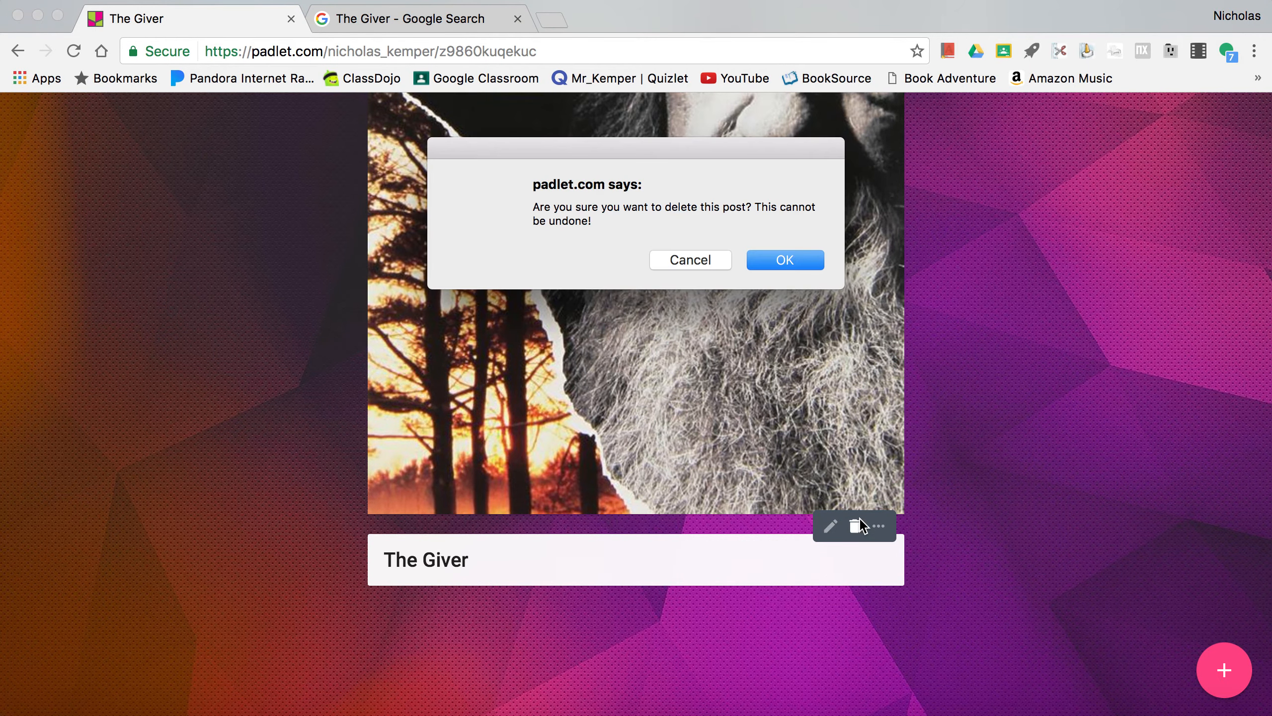
{"action": "left_click", "coordinate": [785, 259]}
{"action": "scroll", "coordinate": [746, 371], "scroll_direction": "up", "scroll_amount": 10}
{"action": "scroll", "coordinate": [747, 370], "scroll_direction": "down", "scroll_amount": 10}
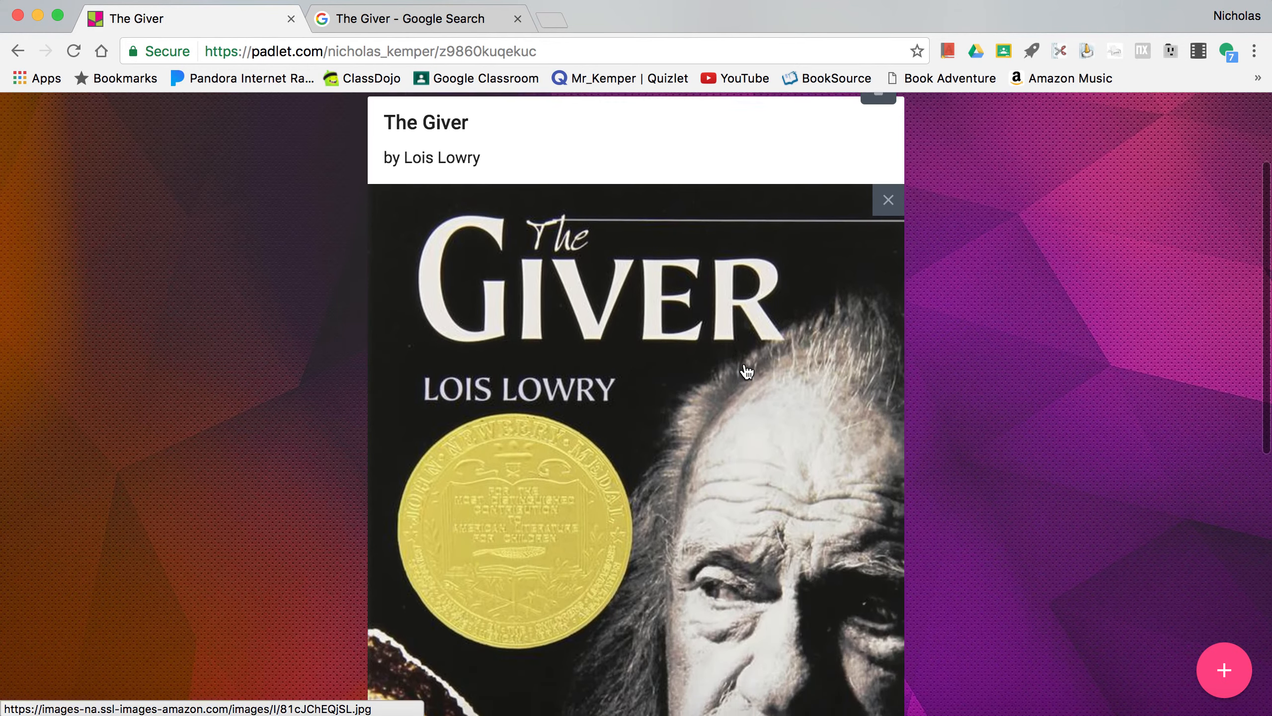
{"action": "scroll", "coordinate": [990, 370], "scroll_direction": "up", "scroll_amount": 5}
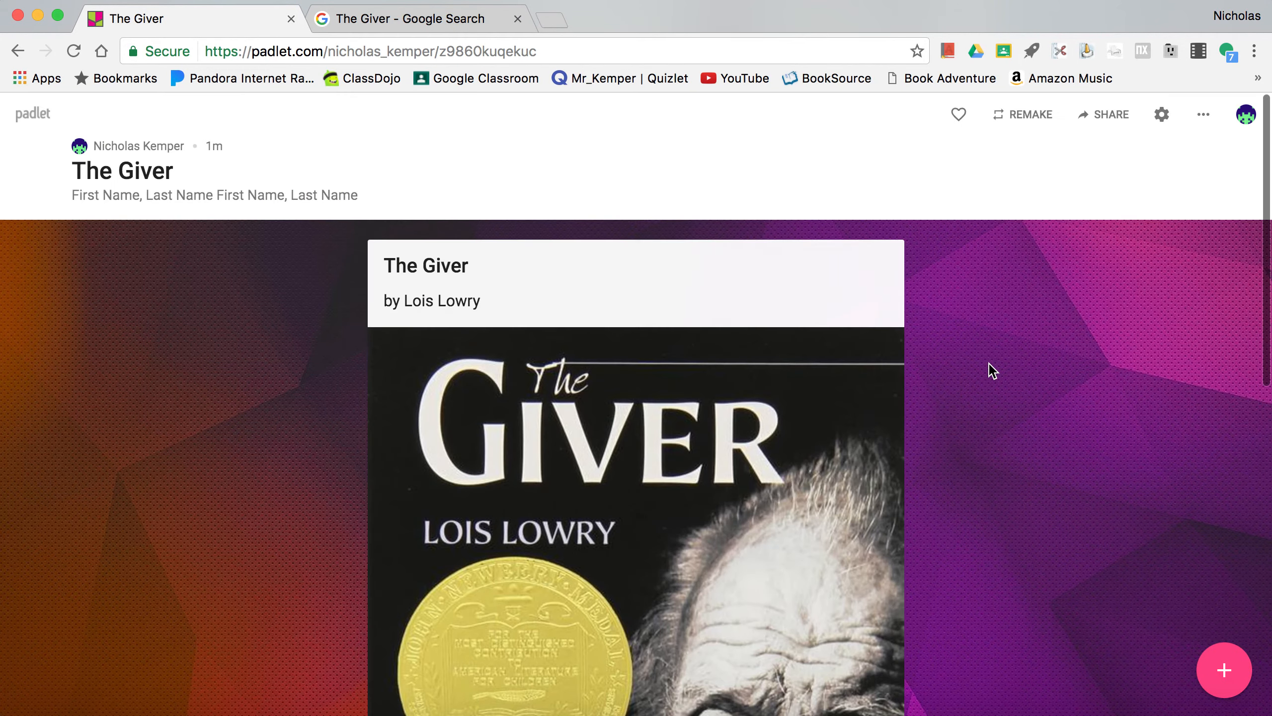
- Add a new post titled "Plot Chart" to the padlet, leaving its body empty
{"action": "scroll", "coordinate": [987, 369], "scroll_direction": "down", "scroll_amount": 8}
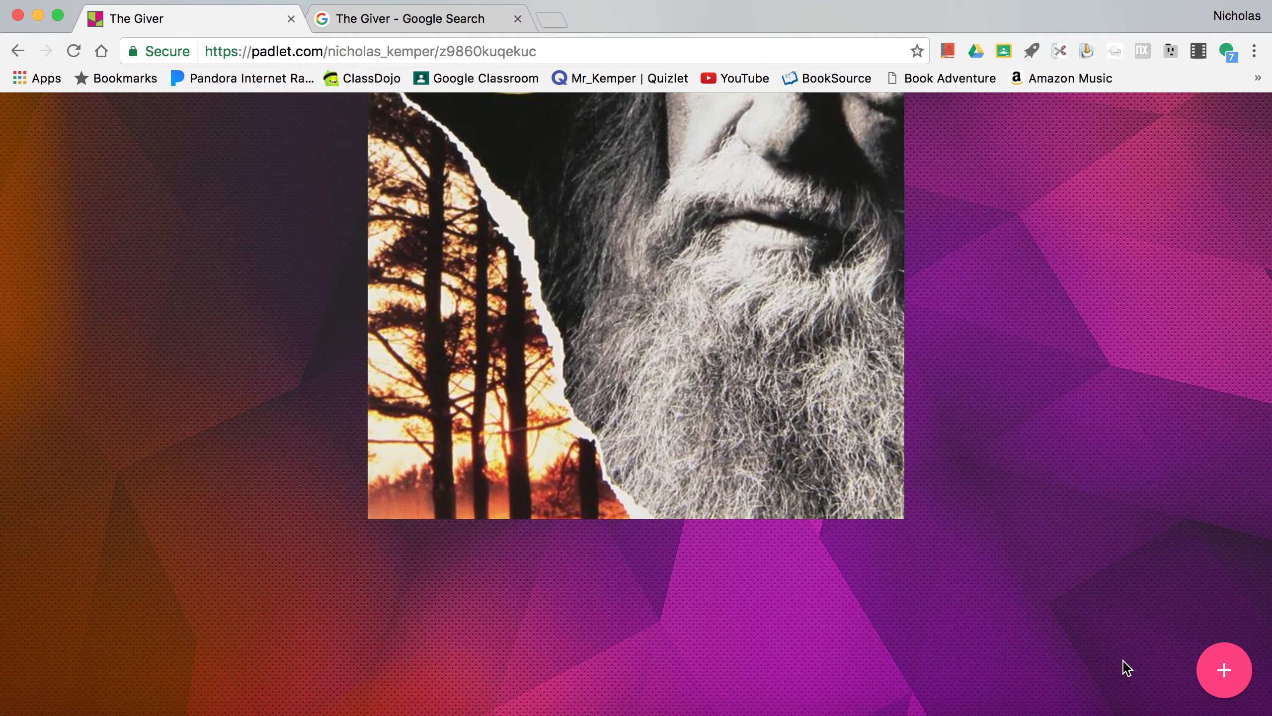
{"action": "double_click", "coordinate": [483, 594]}
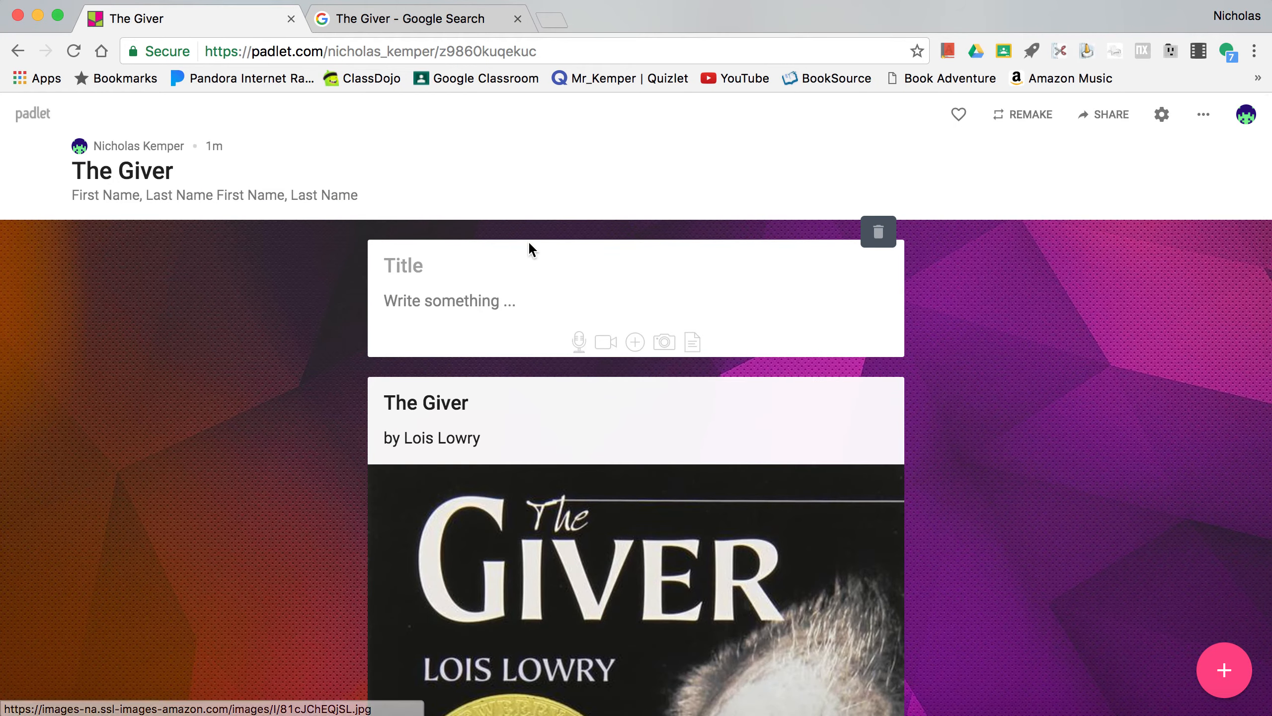
{"action": "type", "text": "Plot Chart"}
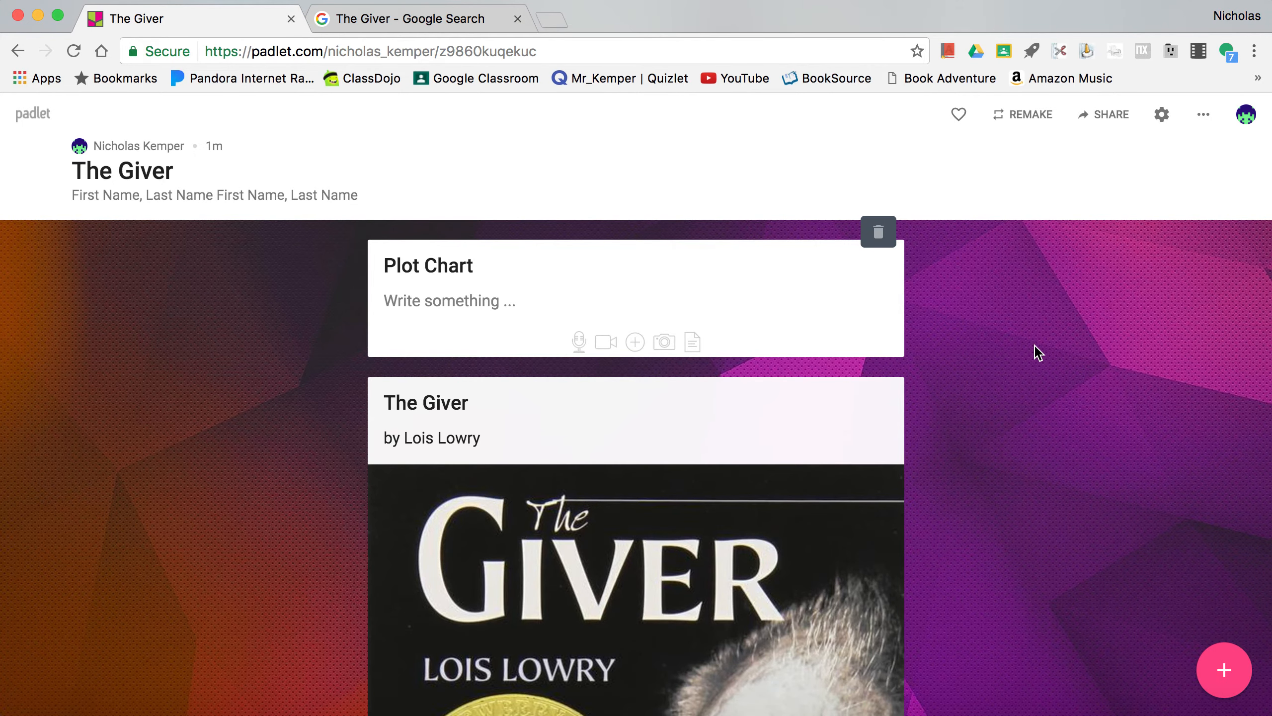
{"action": "left_click", "coordinate": [1037, 352]}
- Reorder the posts so that Plot Chart sits below The Giver post with the cover image
{"action": "mouse_move", "coordinate": [797, 270]}
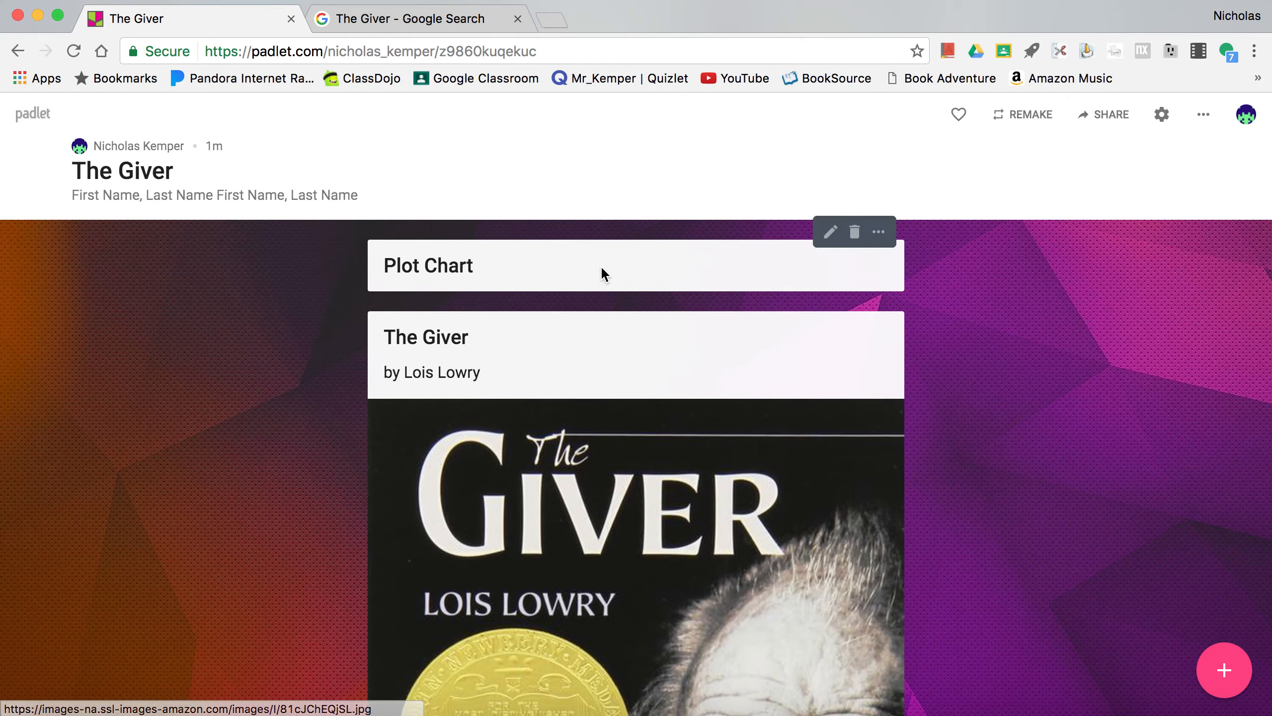
{"action": "scroll", "coordinate": [600, 264], "scroll_direction": "down", "scroll_amount": 10}
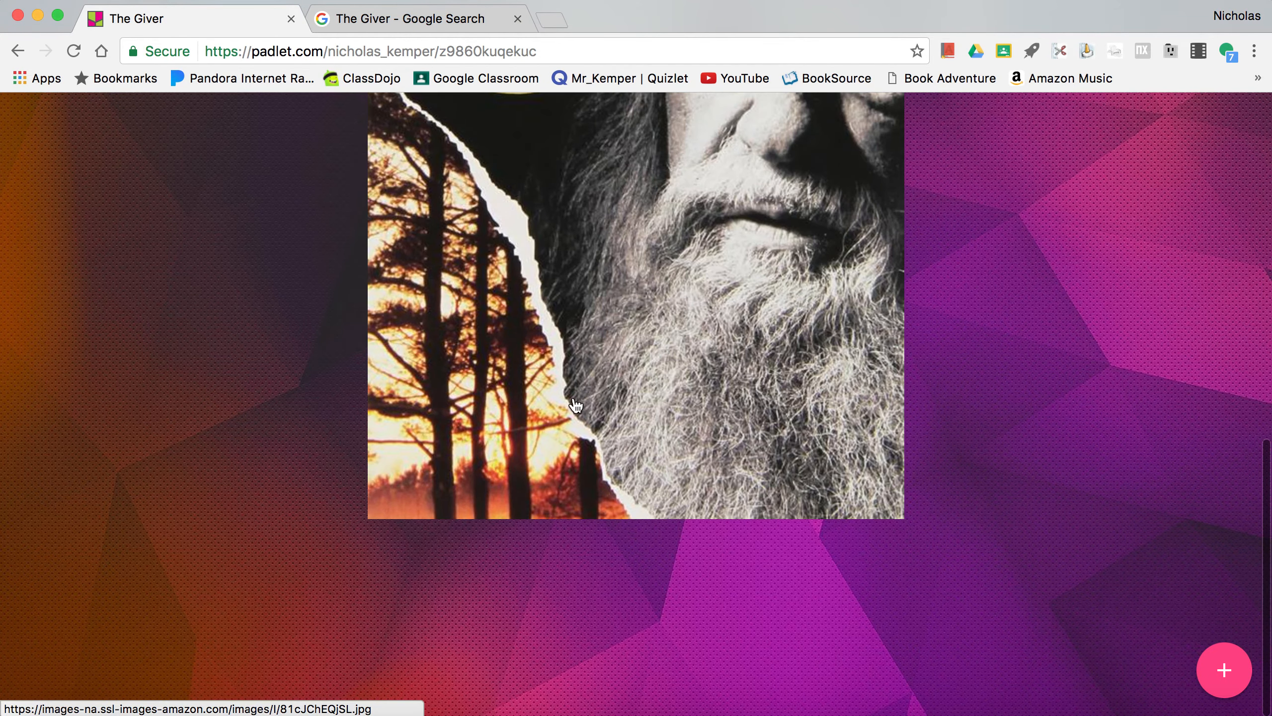
{"action": "scroll", "coordinate": [617, 606], "scroll_direction": "up", "scroll_amount": 10}
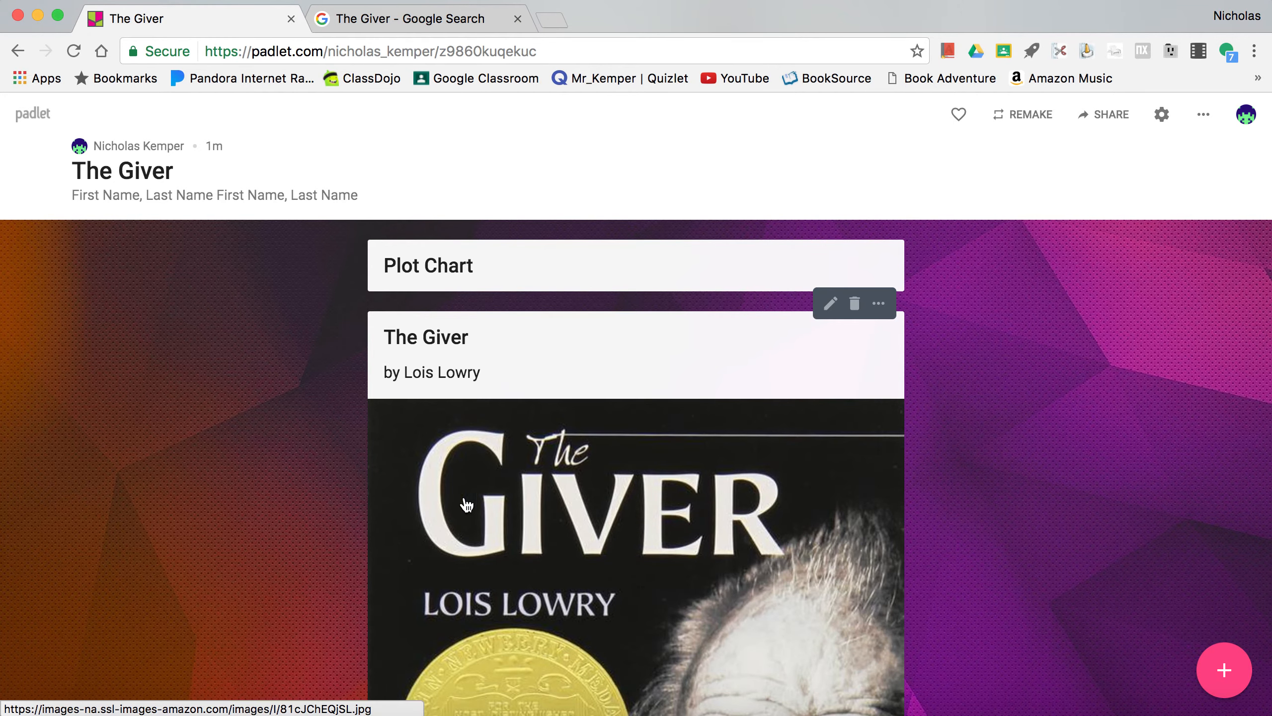
{"action": "scroll", "coordinate": [521, 455], "scroll_direction": "down", "scroll_amount": 10}
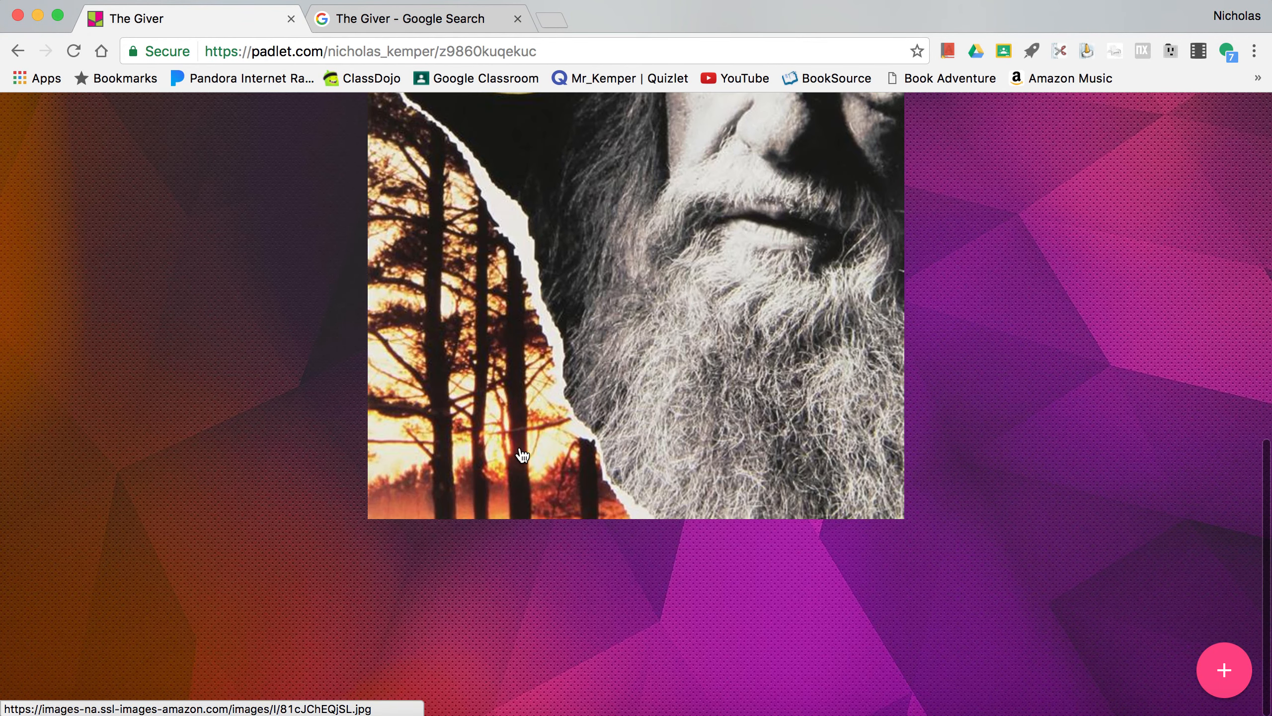
{"action": "scroll", "coordinate": [623, 430], "scroll_direction": "up", "scroll_amount": 10}
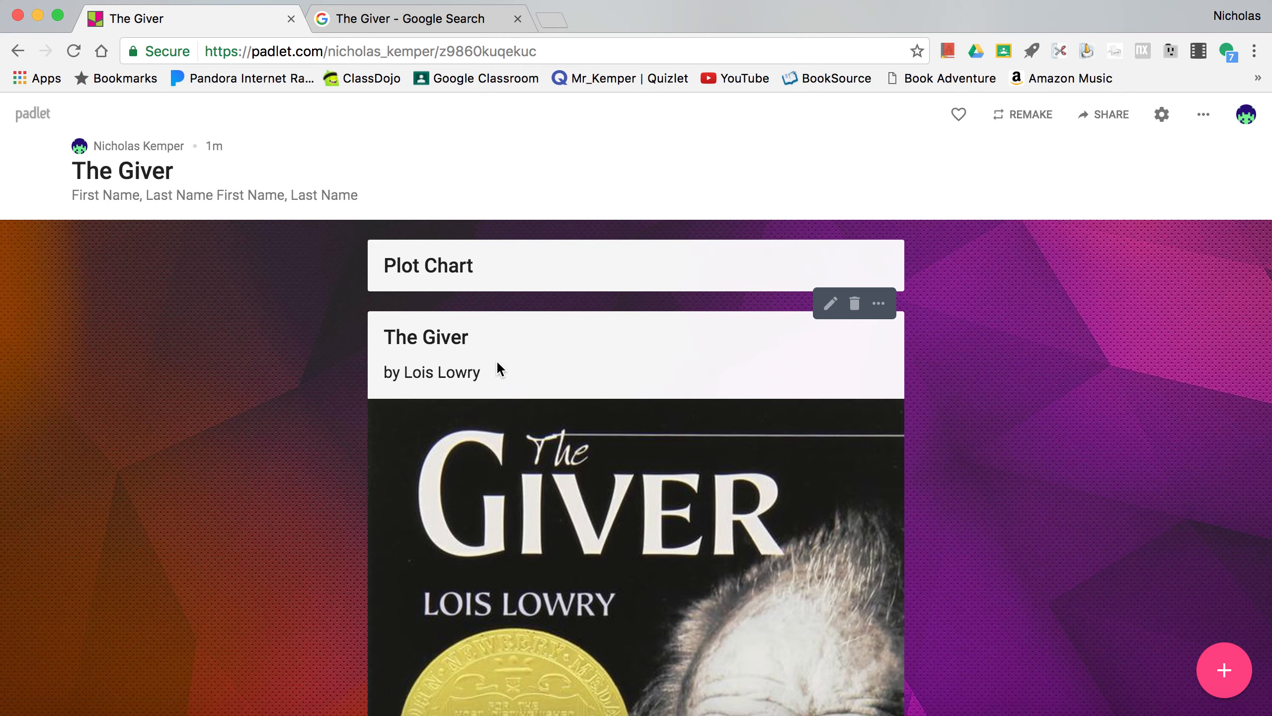
{"action": "scroll", "coordinate": [497, 362], "scroll_direction": "down", "scroll_amount": 3}
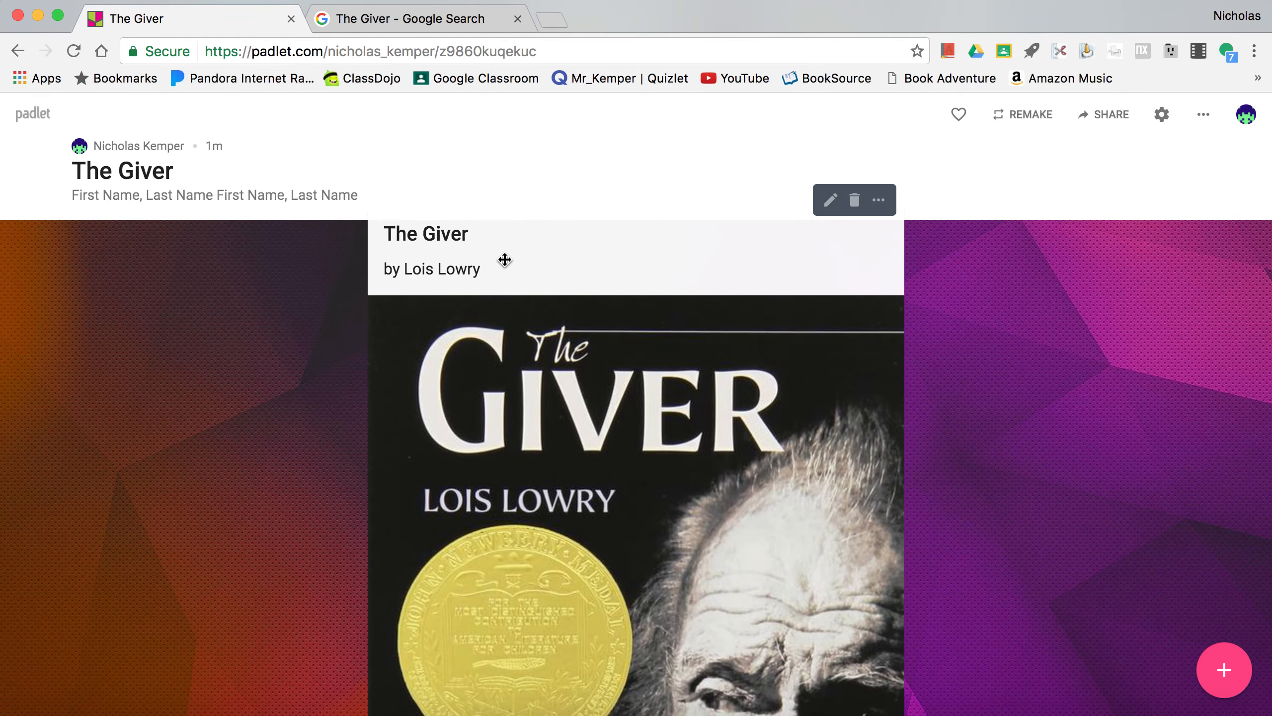
{"action": "scroll", "coordinate": [505, 259], "scroll_direction": "up", "scroll_amount": 1}
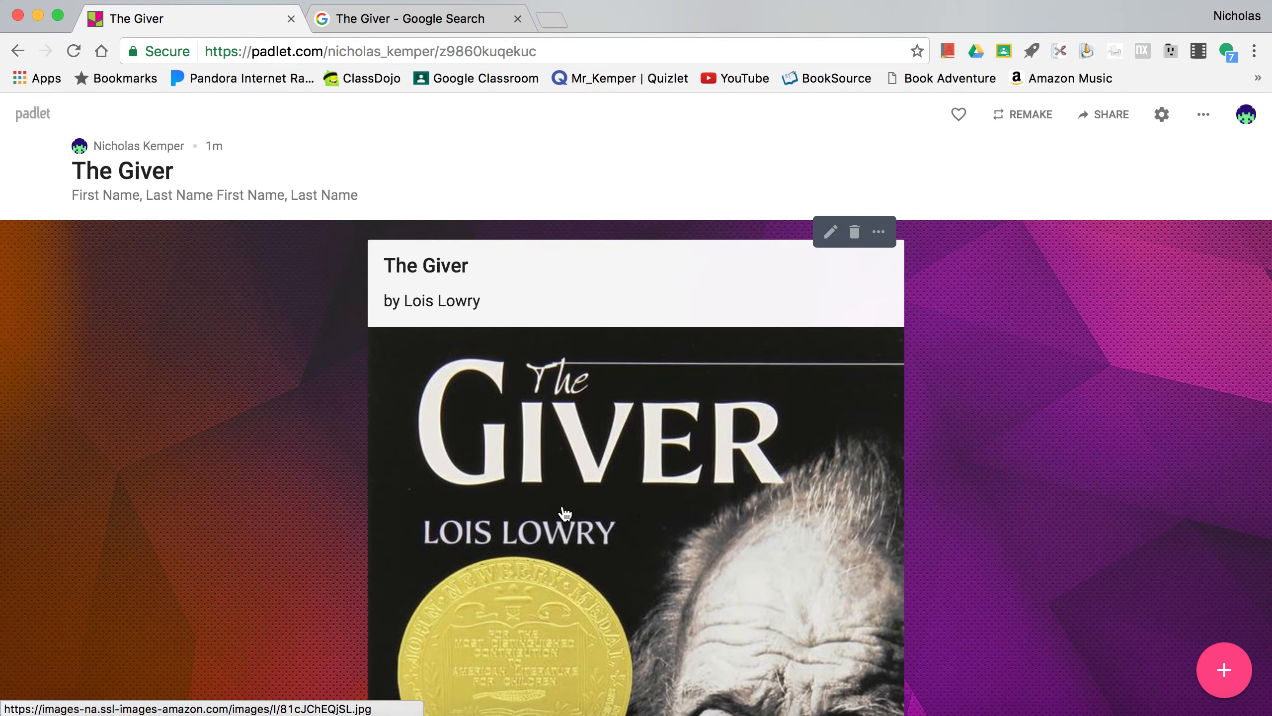
{"action": "scroll", "coordinate": [565, 514], "scroll_direction": "down", "scroll_amount": 15}
{"action": "mouse_move", "coordinate": [503, 486]}
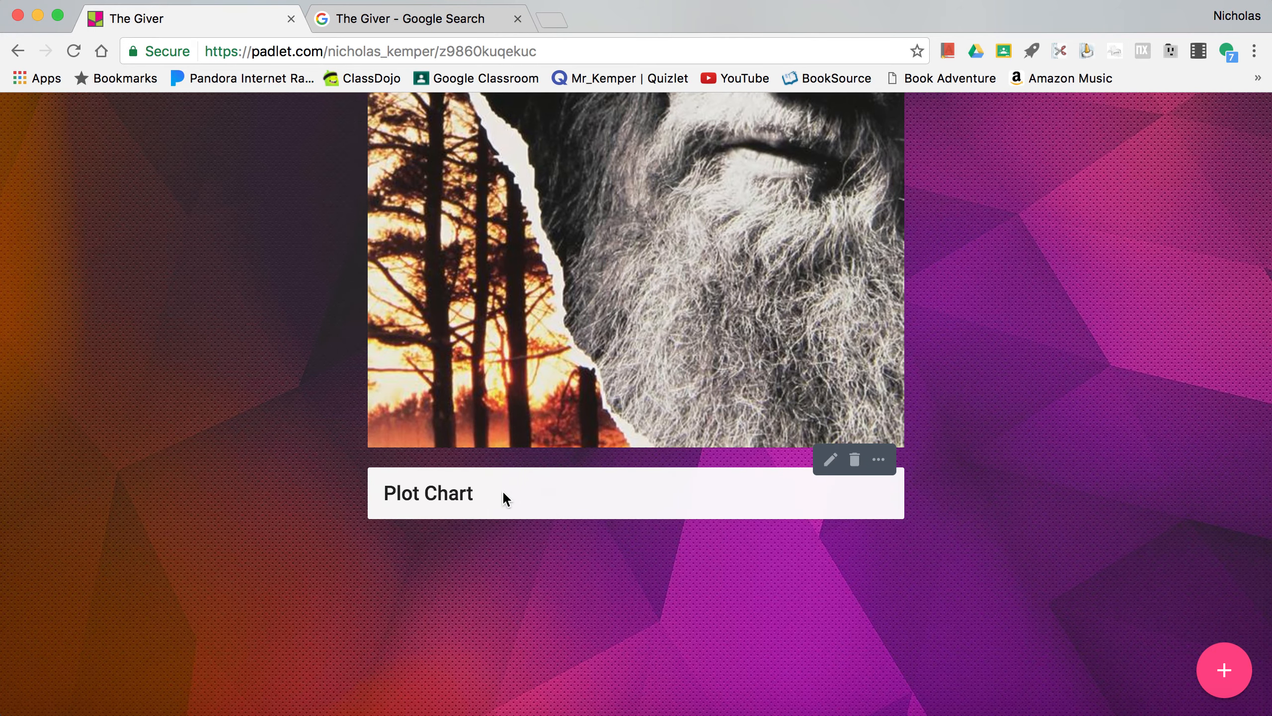
- Move the Plot Chart post back above The Giver post, to the start of the padlet
{"action": "left_click_drag", "start_coordinate": [504, 494], "coordinate": [504, 345]}
{"action": "scroll", "coordinate": [504, 345], "scroll_direction": "down", "scroll_amount": 10}
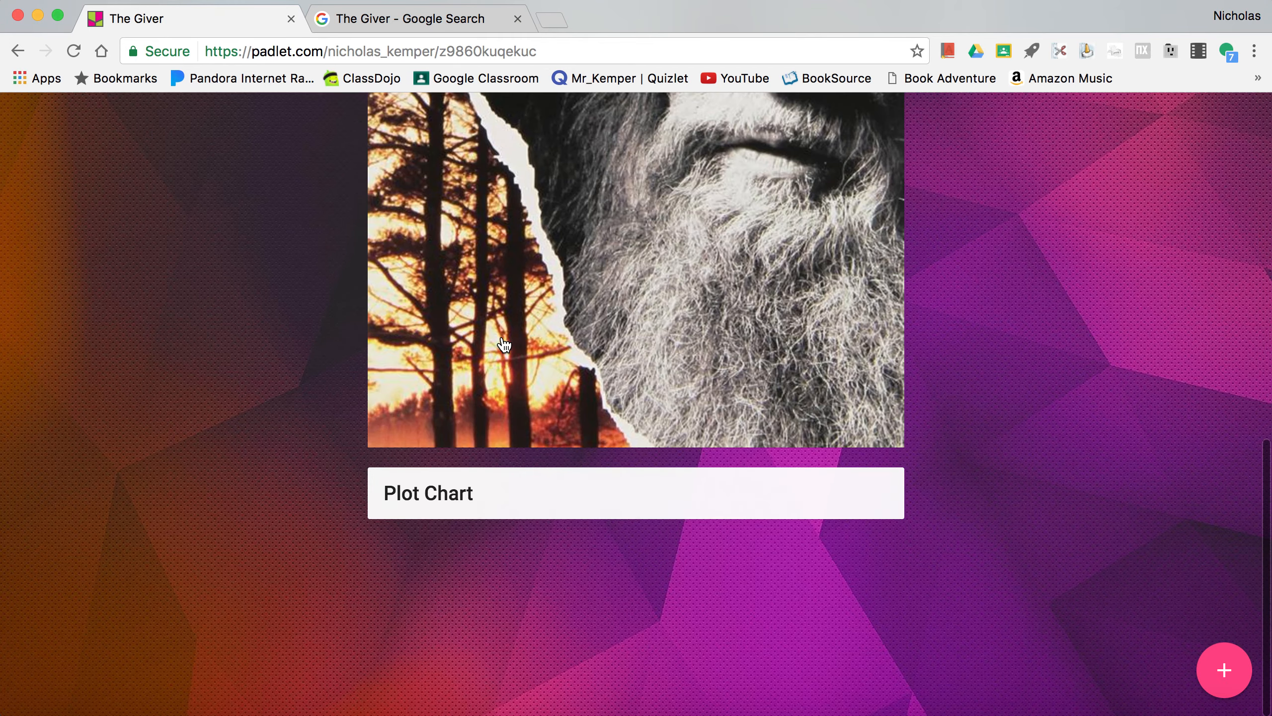
{"action": "left_click_drag", "start_coordinate": [482, 496], "coordinate": [491, 301]}
{"action": "scroll", "coordinate": [499, 437], "scroll_direction": "down", "scroll_amount": 5}
{"action": "scroll", "coordinate": [498, 437], "scroll_direction": "up", "scroll_amount": 5}
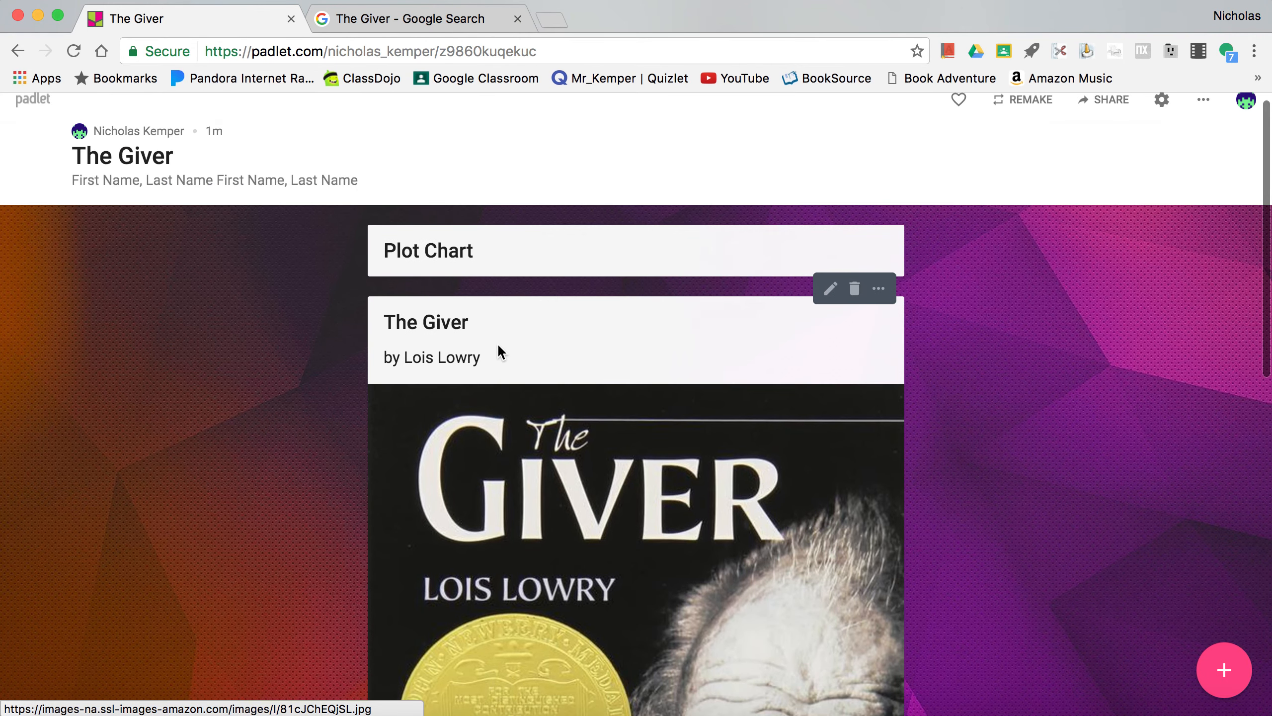
- Move The Giver post with its cover image above the Plot Chart post
{"action": "scroll", "coordinate": [500, 313], "scroll_direction": "down", "scroll_amount": 2}
{"action": "scroll", "coordinate": [499, 264], "scroll_direction": "up", "scroll_amount": 2}
{"action": "left_click_drag", "start_coordinate": [550, 319], "coordinate": [555, 228]}
{"action": "scroll", "coordinate": [556, 234], "scroll_direction": "down", "scroll_amount": 10}
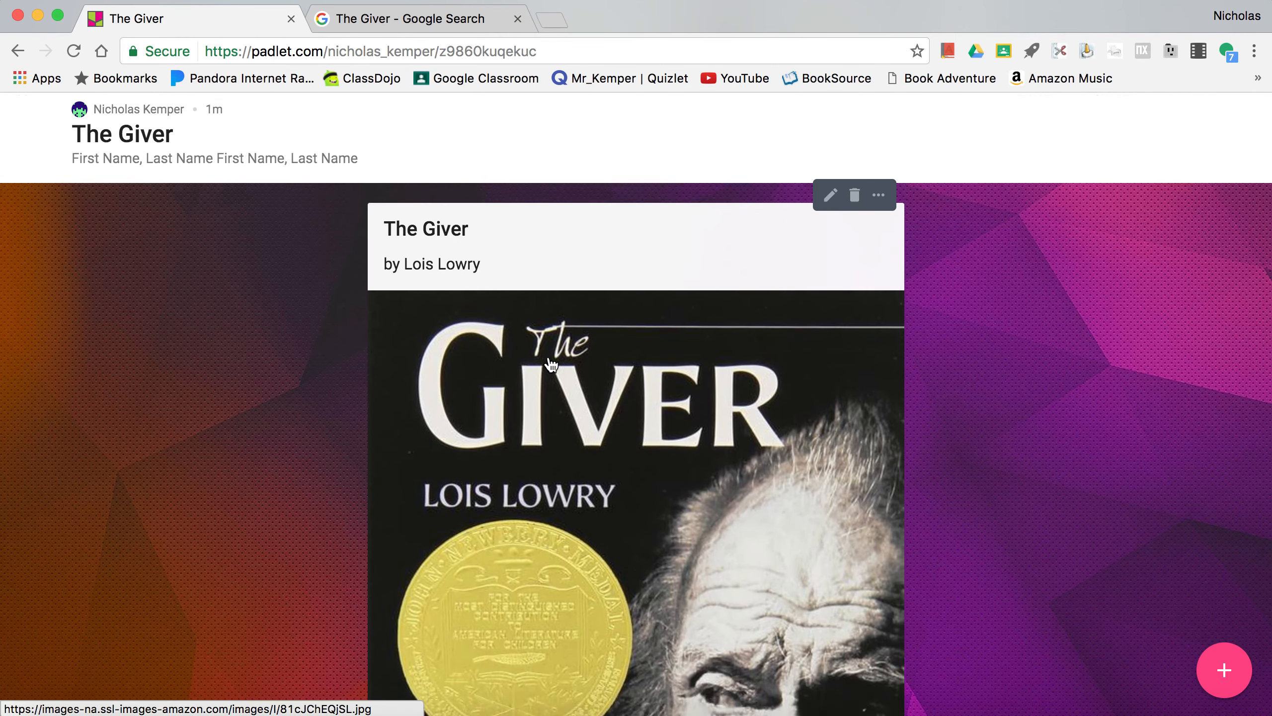
- Move the Plot Chart post to the start of the padlet and return The Giver post above it
{"action": "left_click_drag", "start_coordinate": [538, 479], "coordinate": [633, 473]}
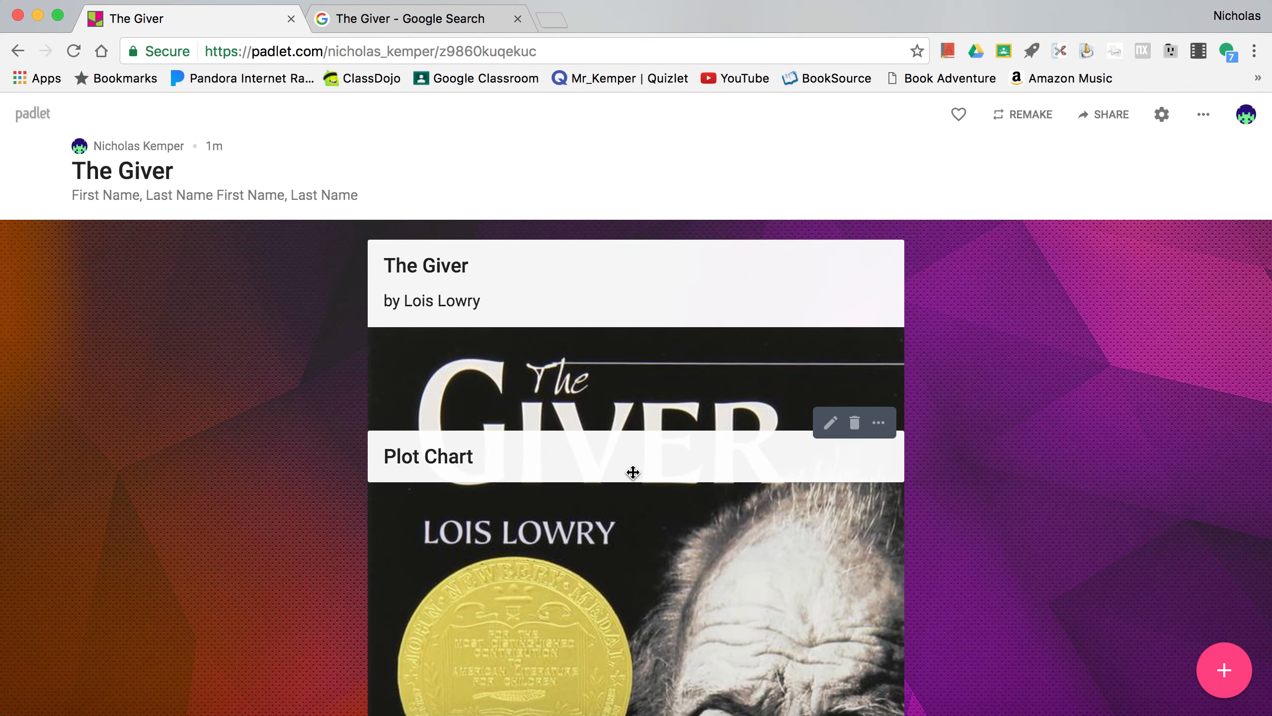
{"action": "left_click_drag", "start_coordinate": [633, 472], "coordinate": [696, 301]}
{"action": "left_click_drag", "start_coordinate": [660, 363], "coordinate": [675, 283]}
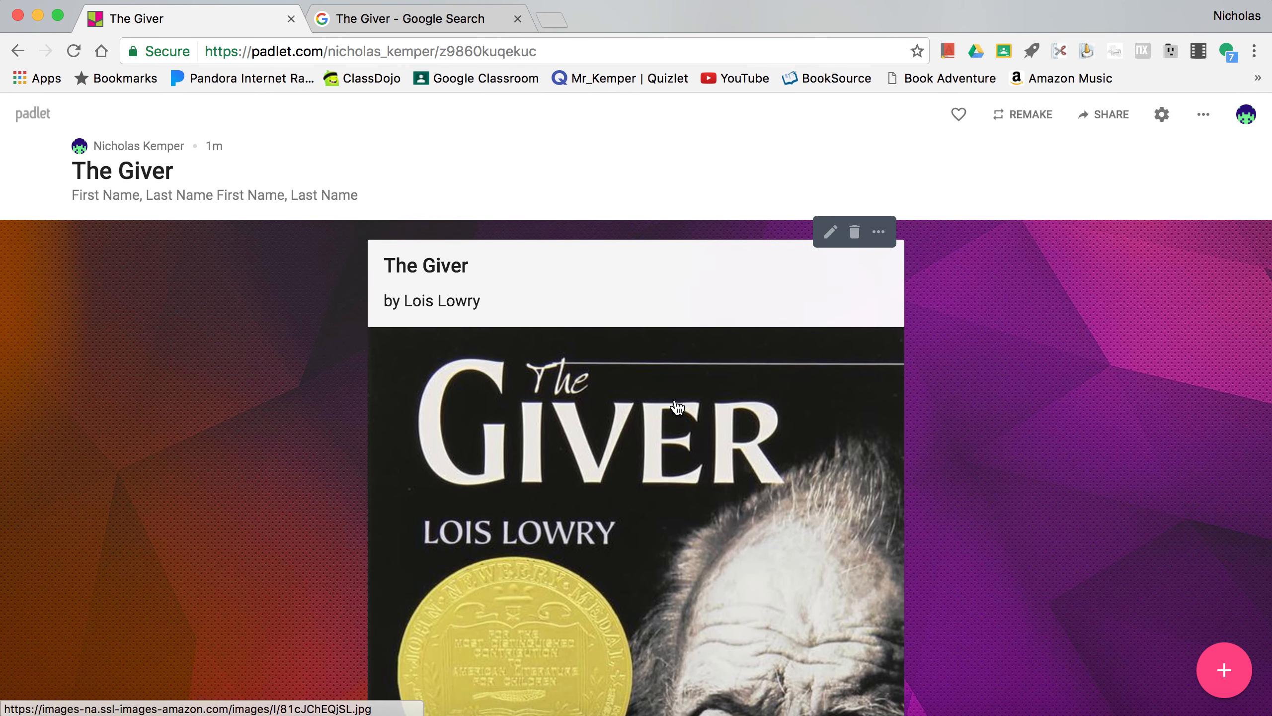
{"action": "scroll", "coordinate": [676, 401], "scroll_direction": "down", "scroll_amount": 10}
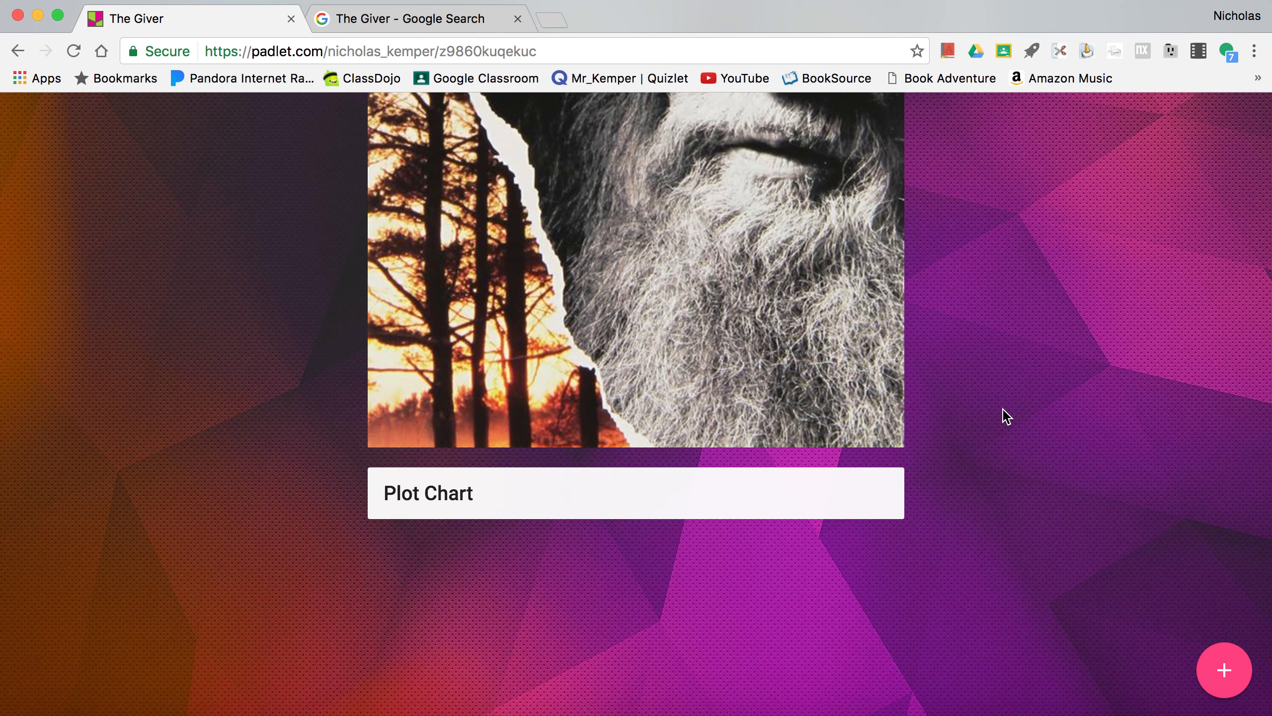